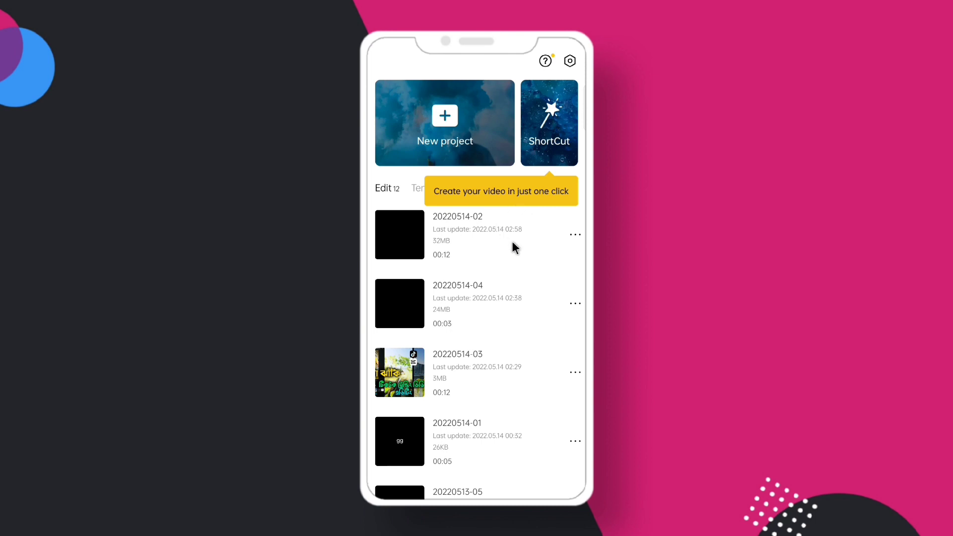
- Create a new project from the 3-second black video and delete the automatic ending clip
left_click(445, 116)
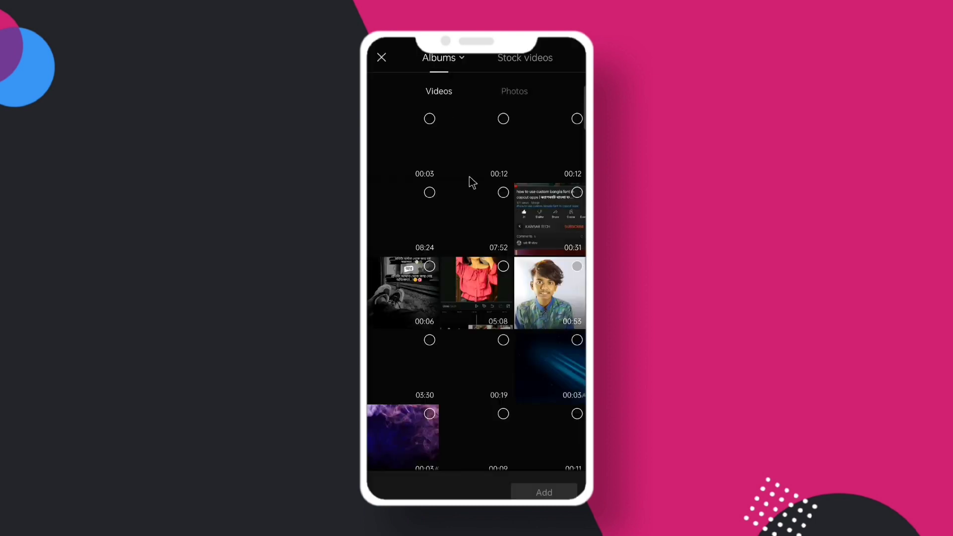
left_click(430, 119)
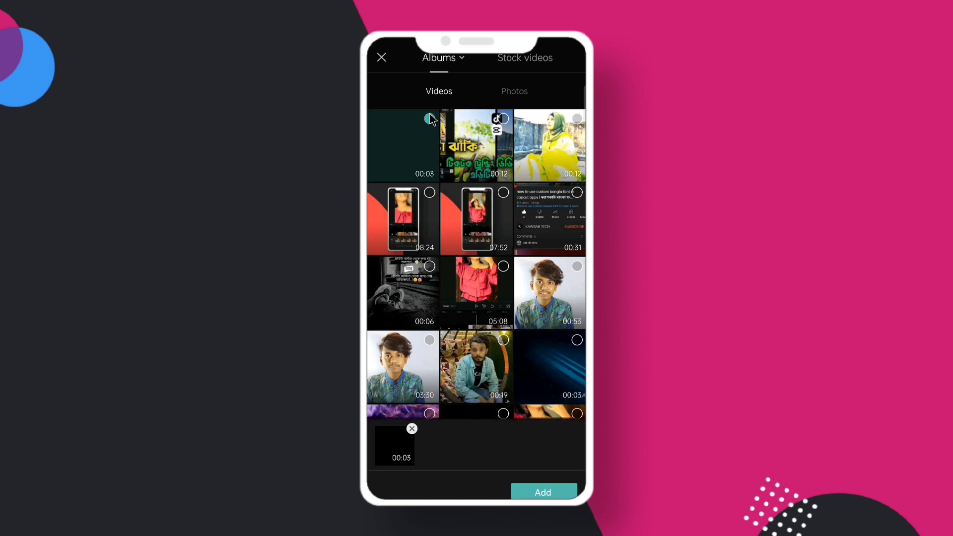
left_click(549, 485)
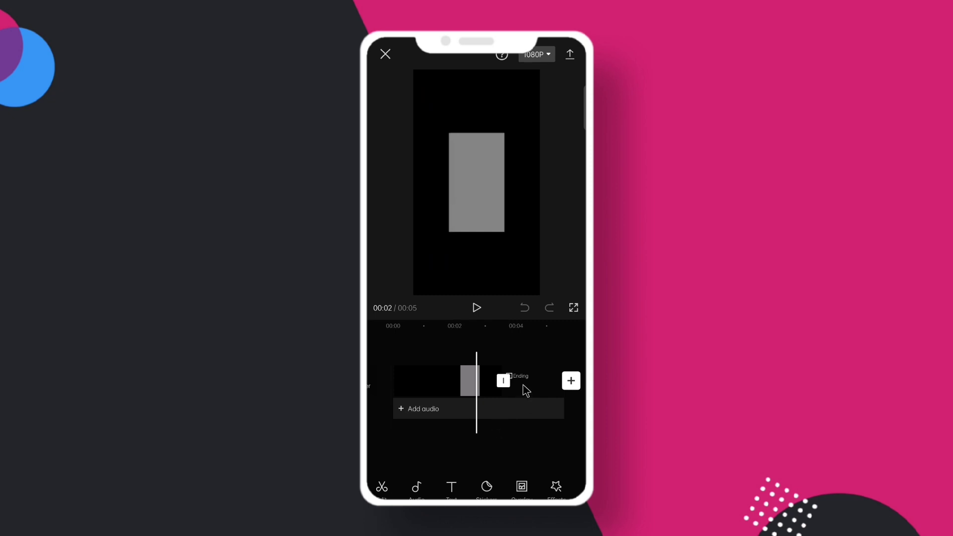
left_click(521, 382)
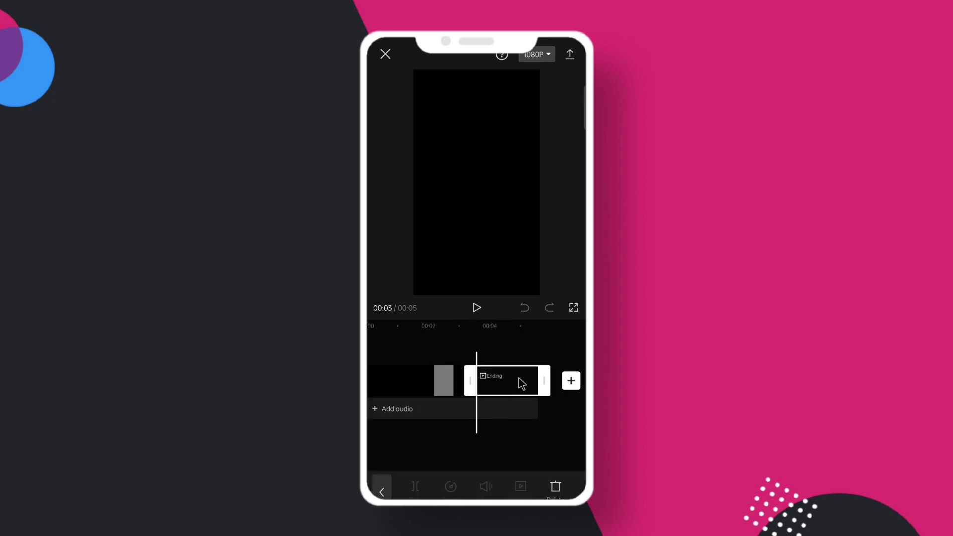
left_click(555, 488)
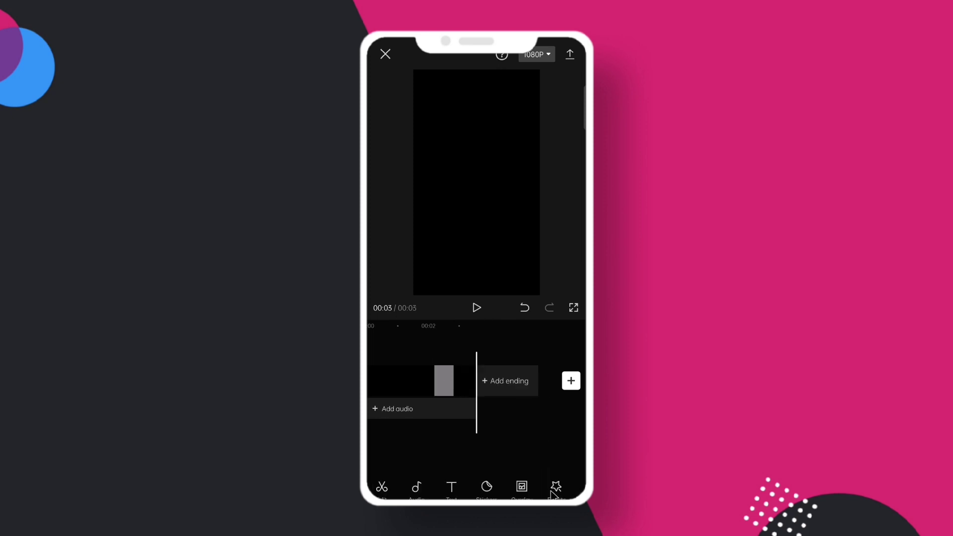
- Import only the sound of the 12-second video with the Bangla title text, placing it at the project's start
left_click_drag(447, 446, 495, 465)
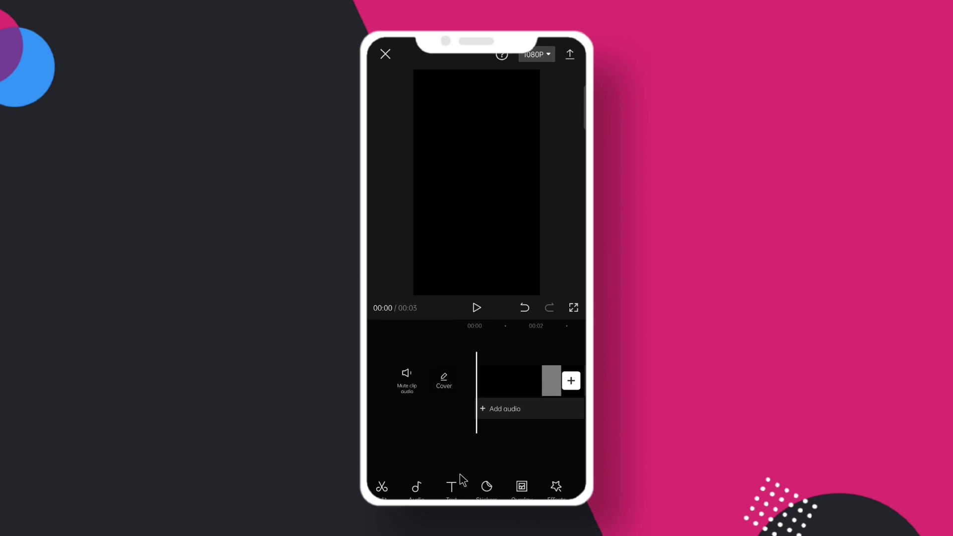
left_click(418, 487)
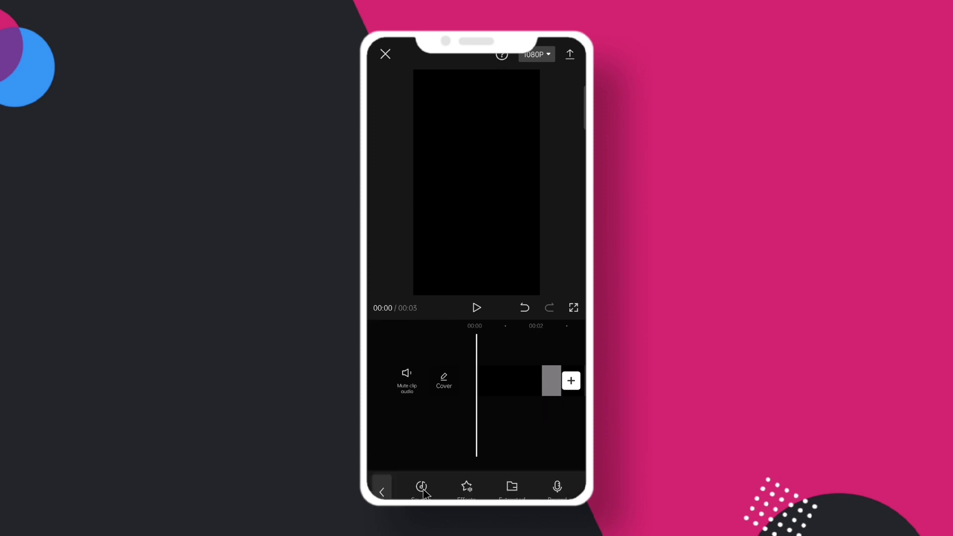
left_click(517, 494)
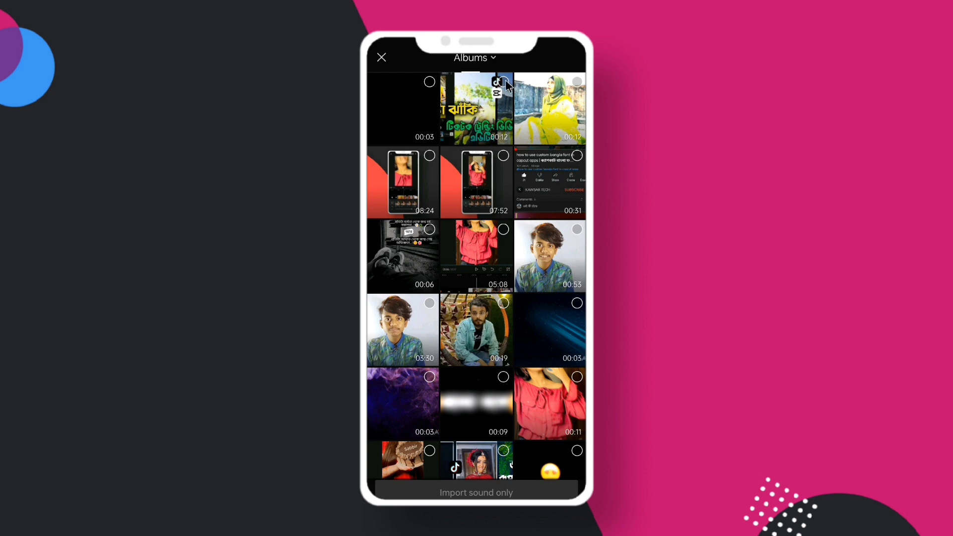
left_click(506, 85)
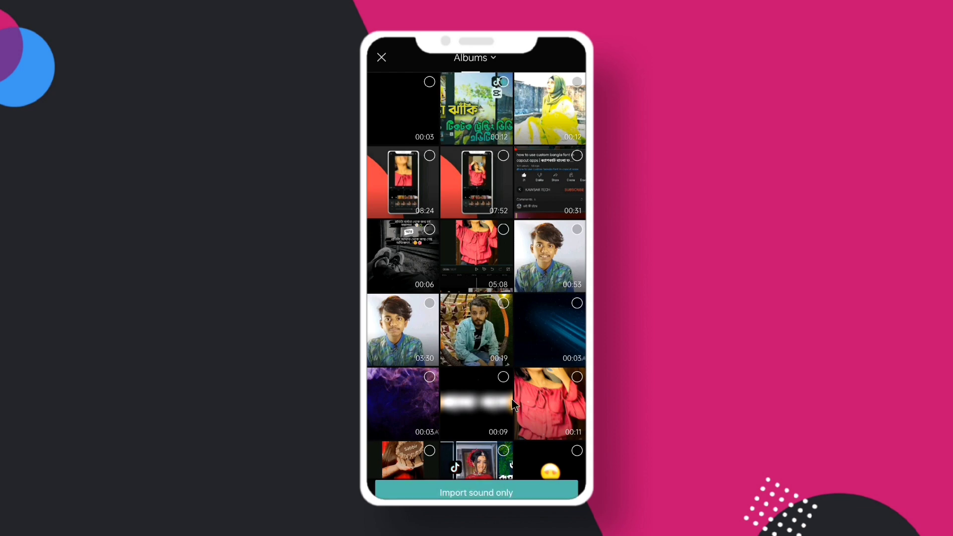
left_click(484, 493)
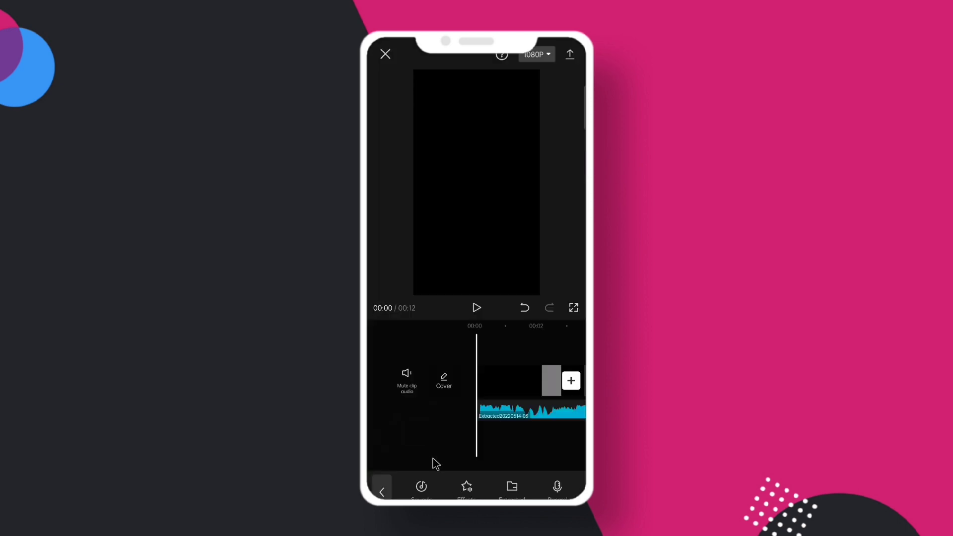
- Auto-generate Beat 2 markers on the extracted audio track with Match cut
left_click_drag(508, 448, 402, 436)
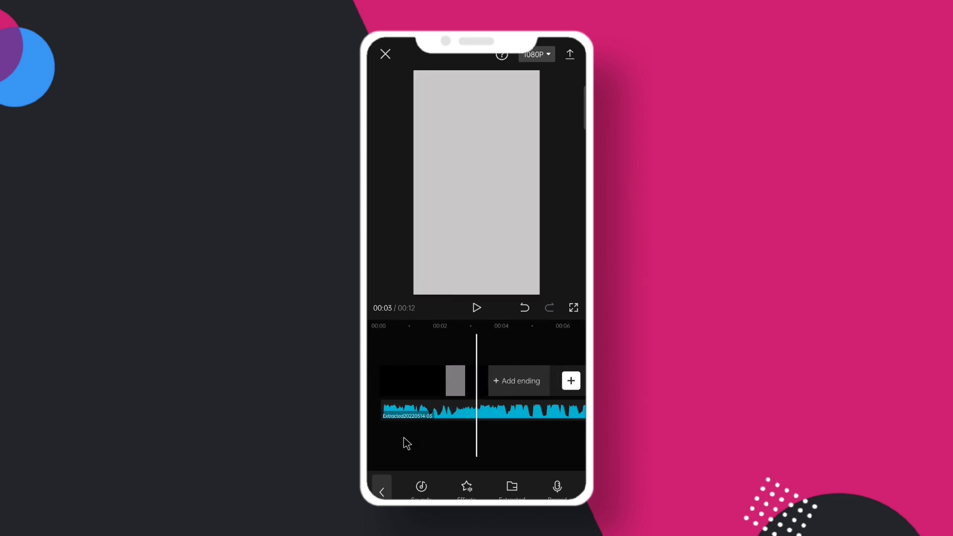
left_click(581, 438)
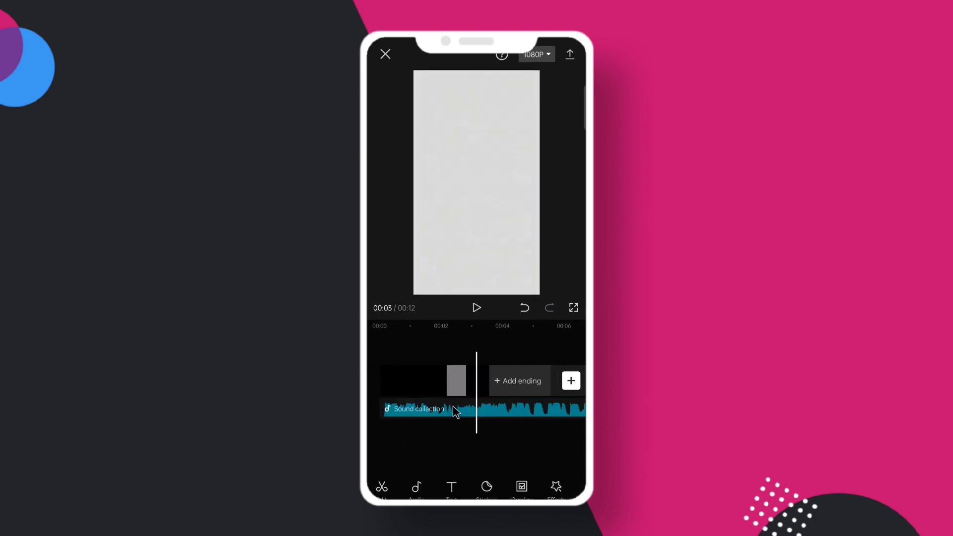
left_click(456, 411)
left_click(458, 405)
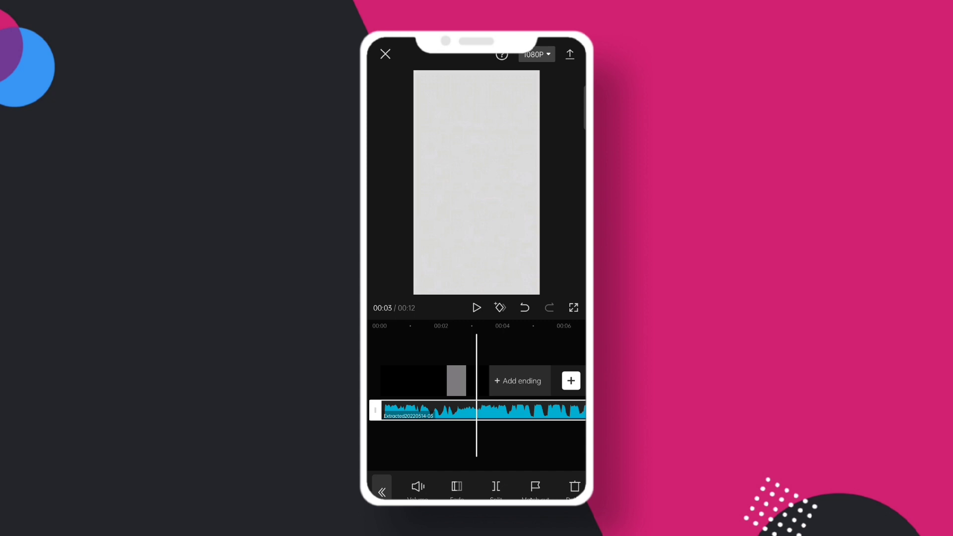
left_click(533, 491)
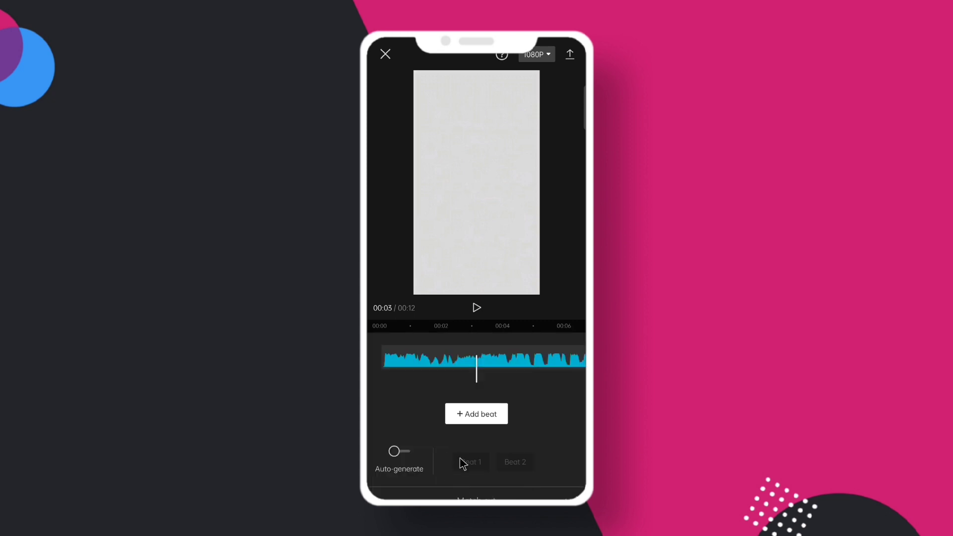
left_click(394, 452)
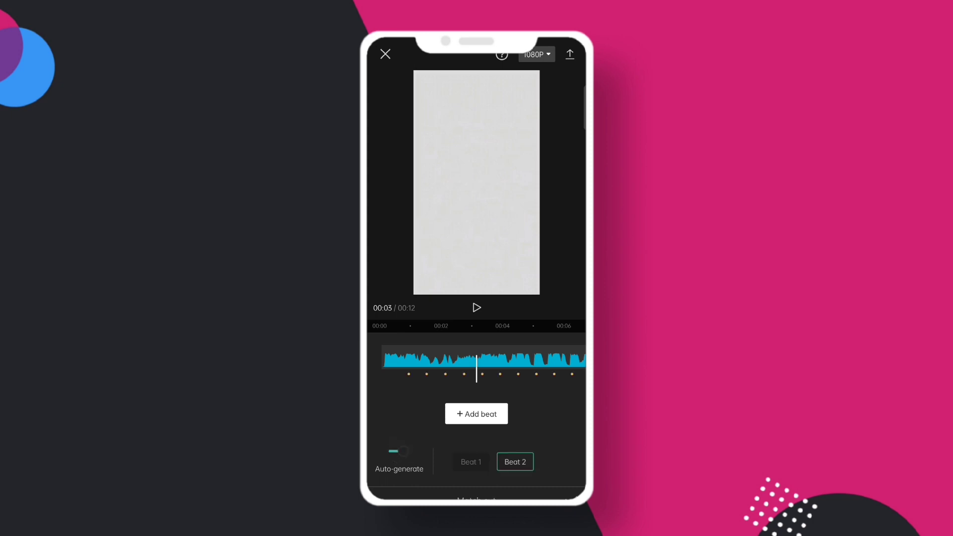
left_click(570, 499)
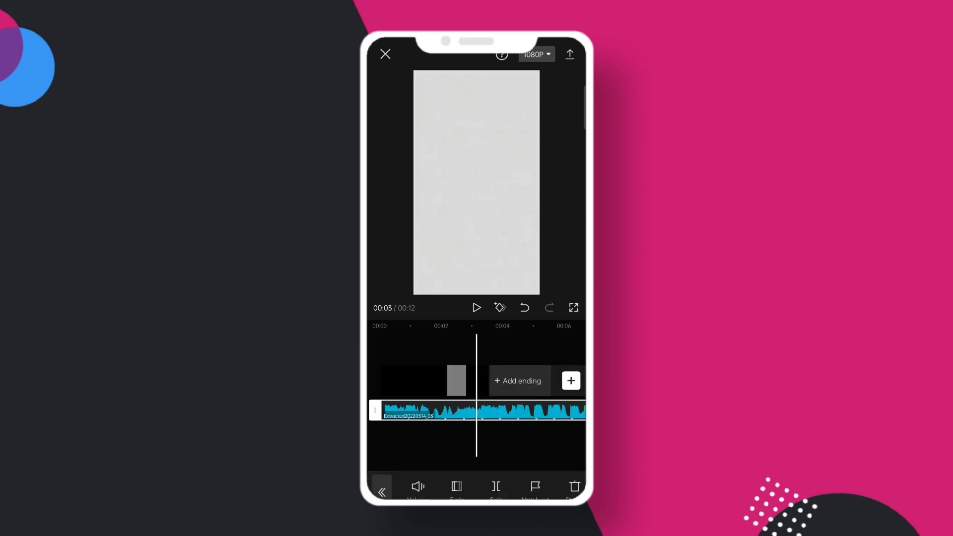
left_click(432, 440)
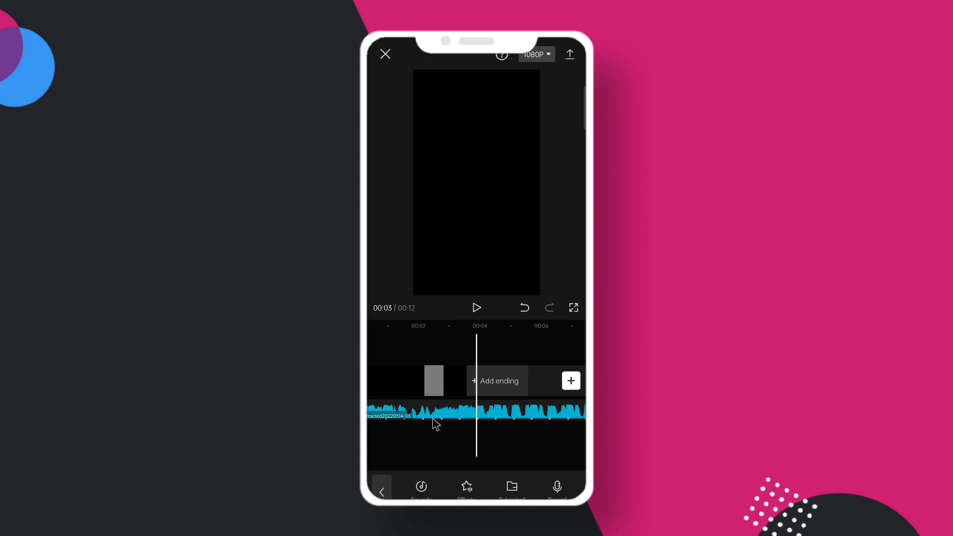
- Add four photos after the black video, in order: denim jacket, yellow dress with red scarf, black vest, blue overalls
left_click_drag(558, 437, 524, 443)
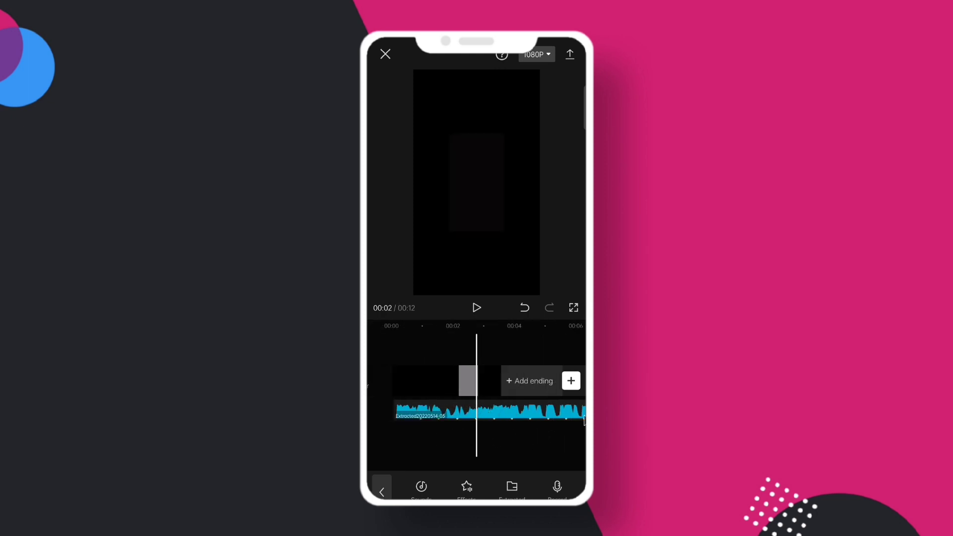
left_click(571, 381)
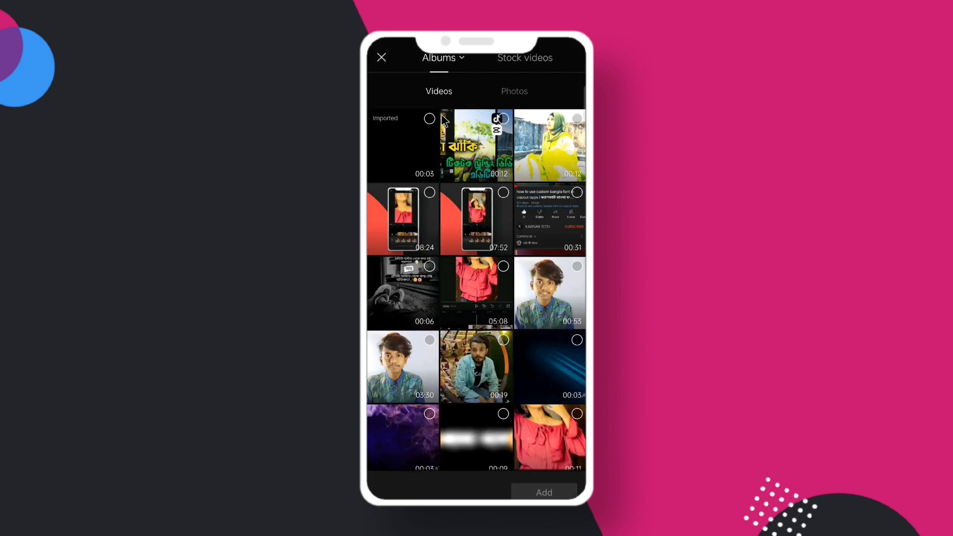
left_click(506, 91)
scroll(393, 247, "down", 1)
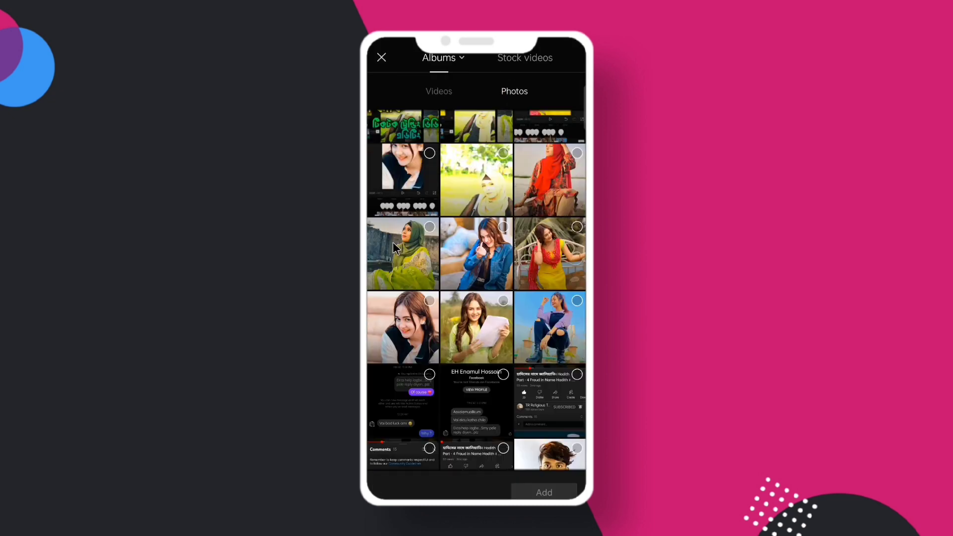
scroll(392, 238, "down", 1)
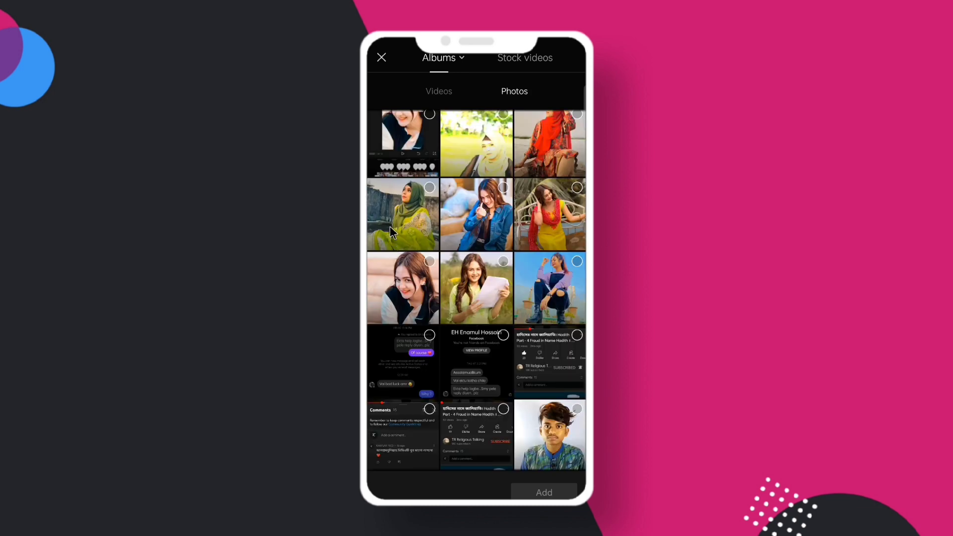
left_click(503, 188)
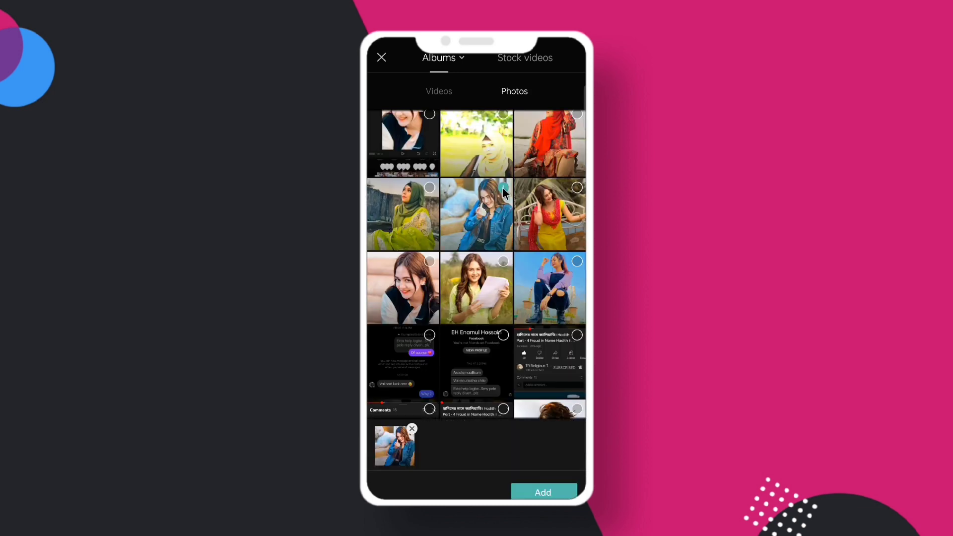
left_click(580, 186)
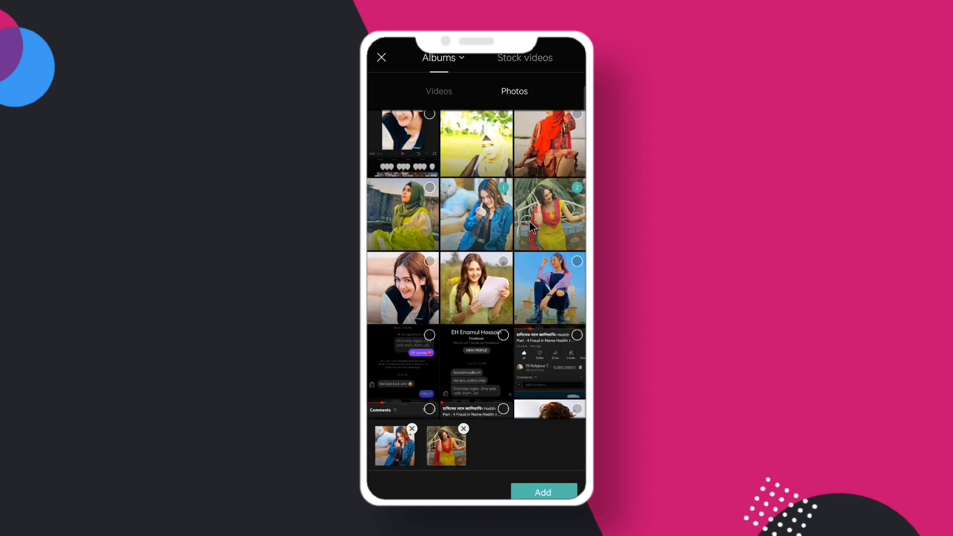
left_click(428, 262)
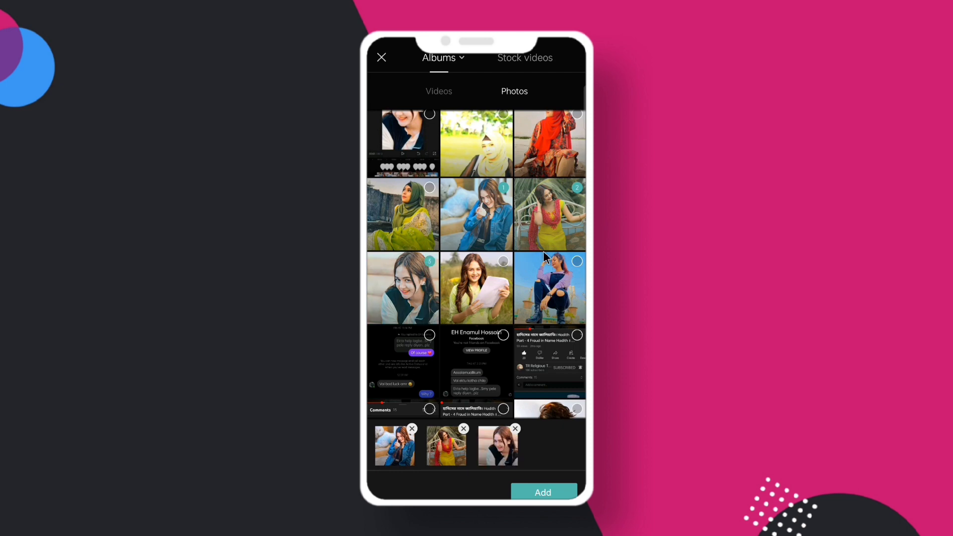
left_click(577, 261)
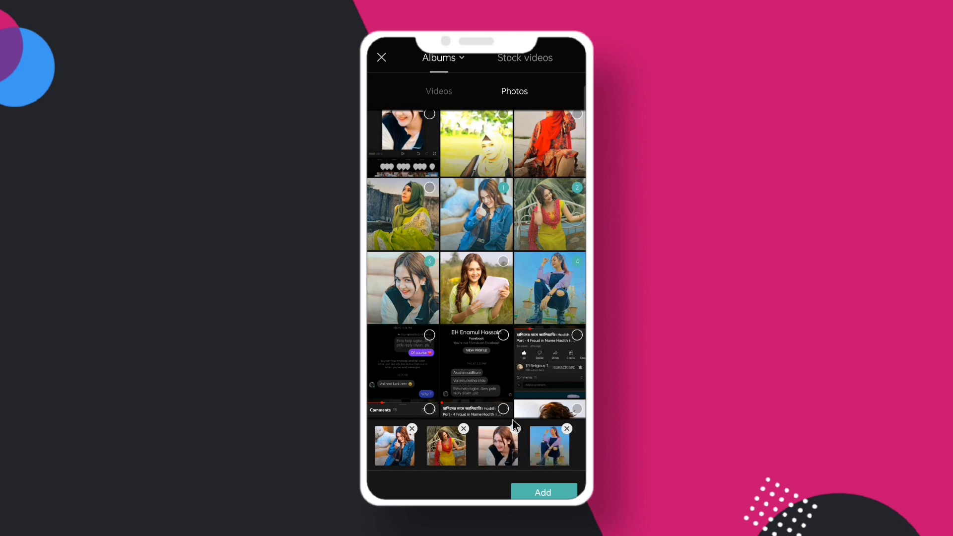
left_click(546, 492)
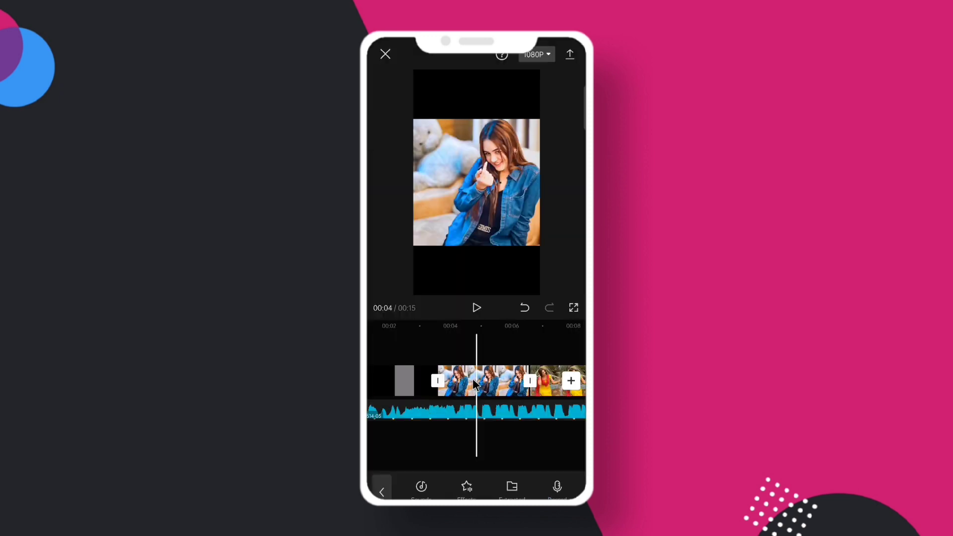
- Apply the Camera Shake style to the denim jacket photo clip
left_click(472, 379)
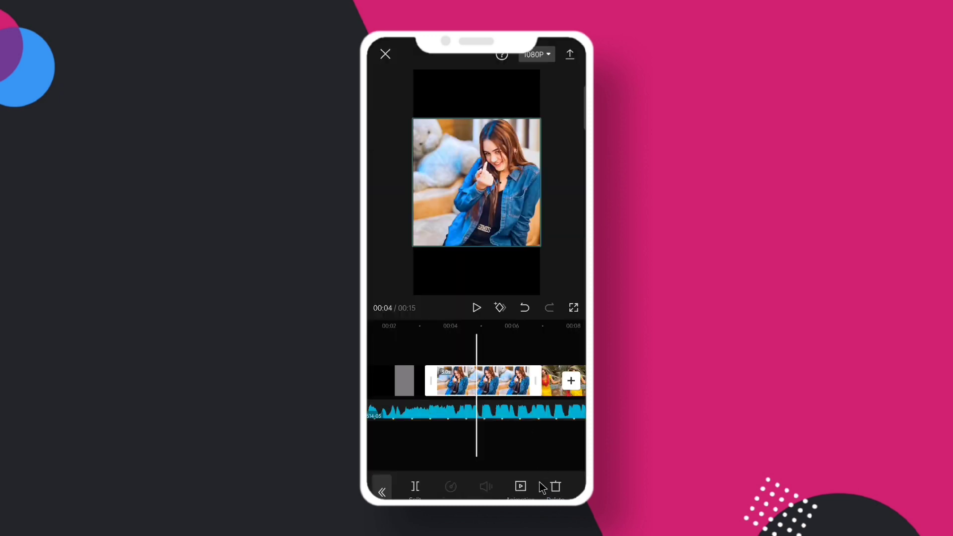
left_click_drag(535, 485, 410, 491)
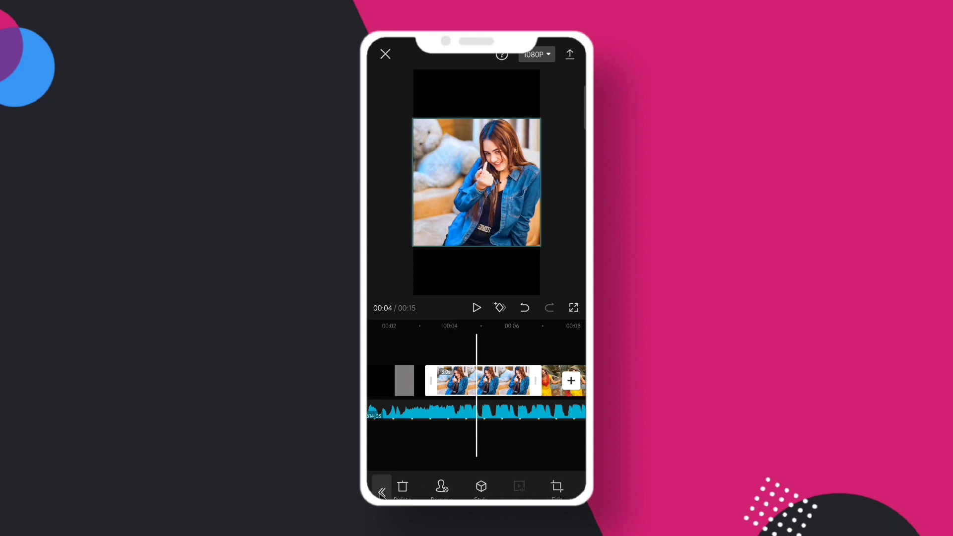
left_click(480, 489)
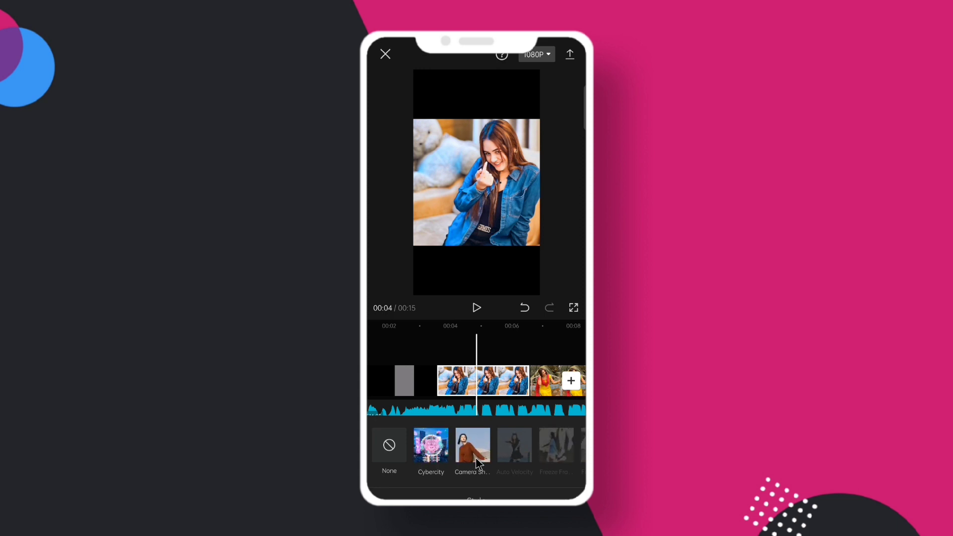
left_click(474, 457)
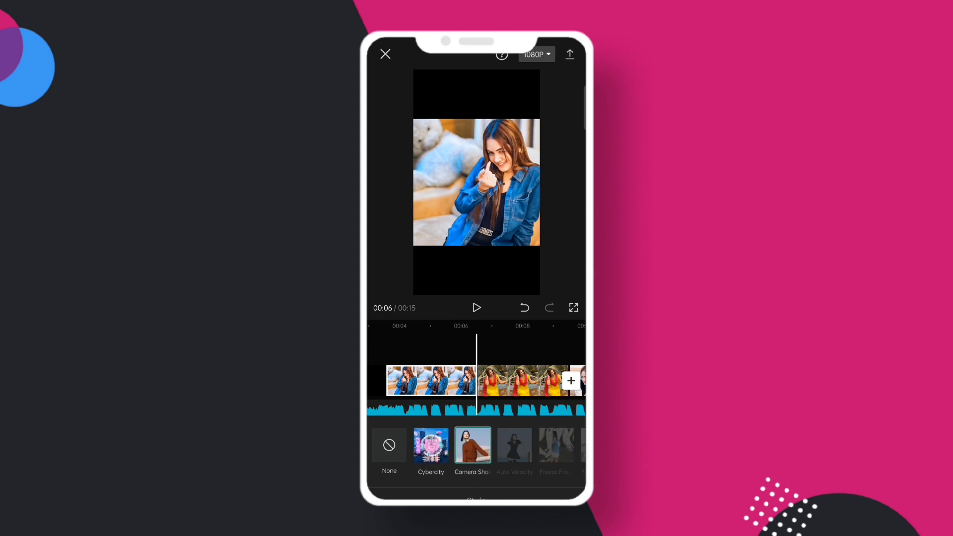
left_click(571, 499)
left_click(524, 448)
- Apply the Camera Shake style to the clip of the woman in the yellow dress
mouse_move(523, 448)
left_mouse_down()
mouse_move(534, 447)
mouse_move(505, 450)
left_mouse_up()
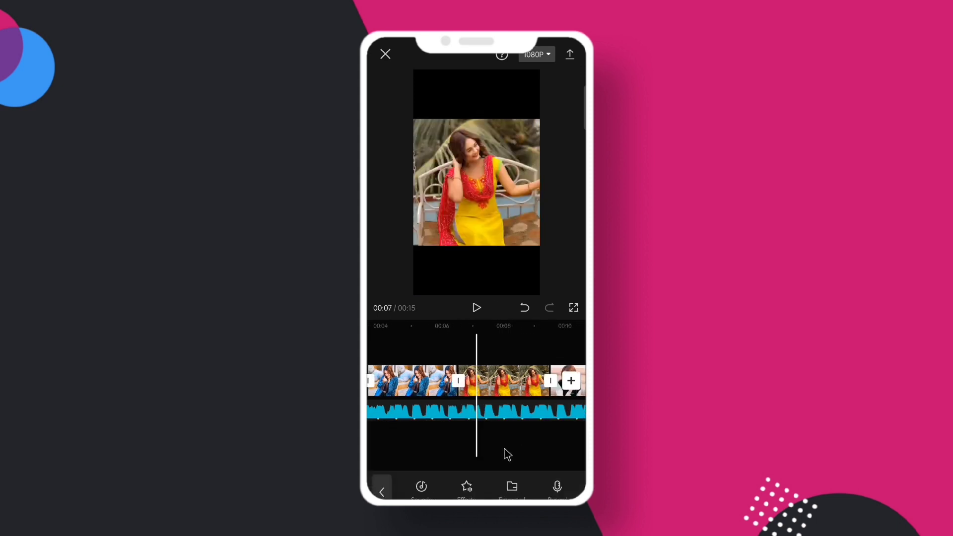
left_click(492, 385)
left_click_drag(535, 493, 425, 483)
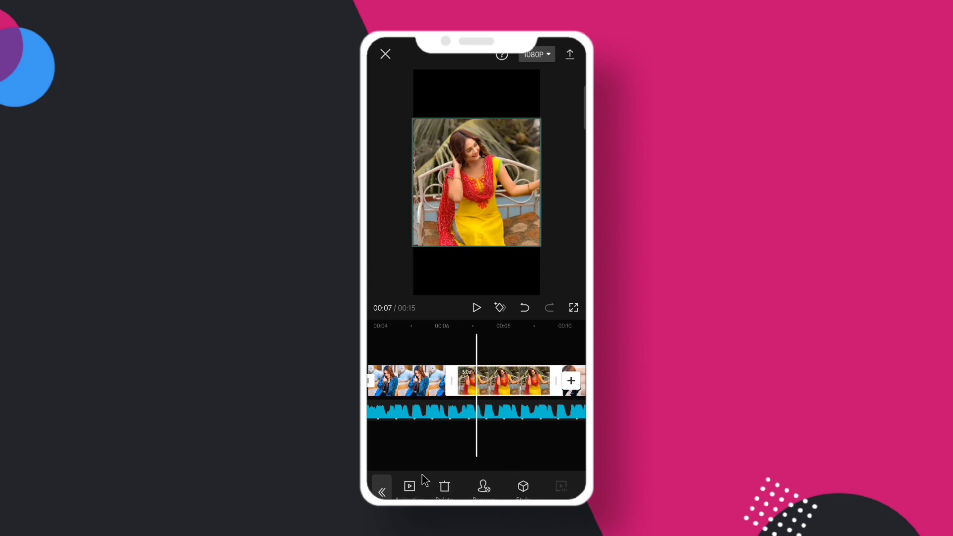
left_click(529, 496)
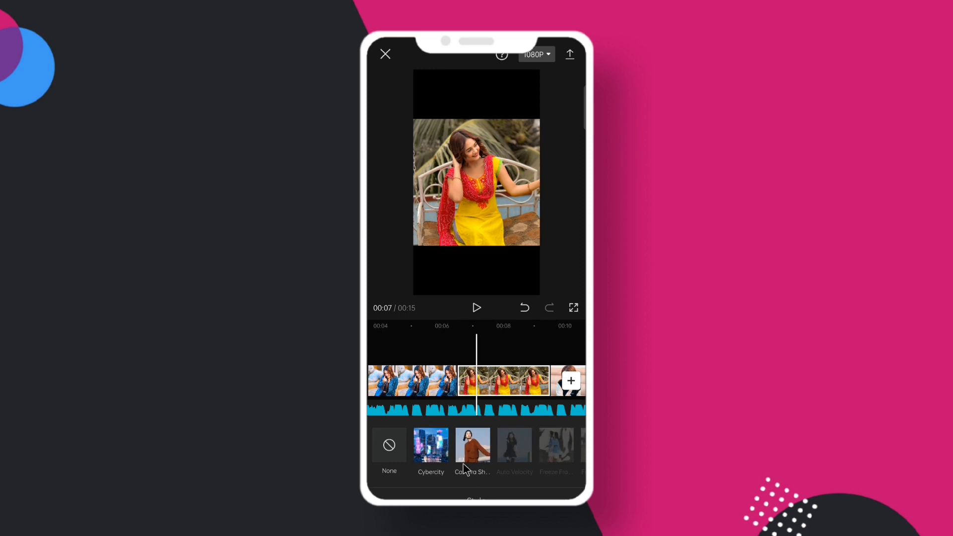
left_click(469, 454)
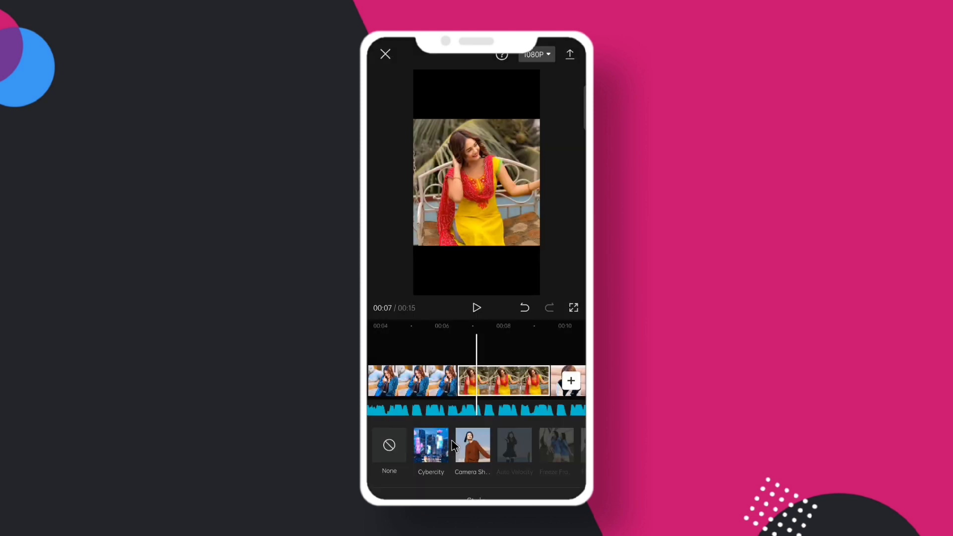
left_click(570, 498)
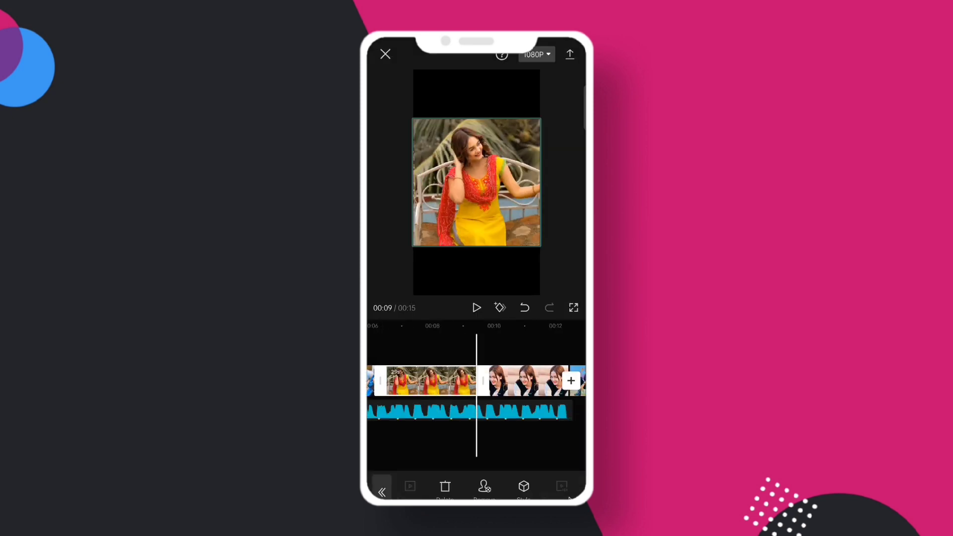
- Apply the Camera Shake style to the photo clip of the woman in the black vest
left_click_drag(530, 455, 494, 454)
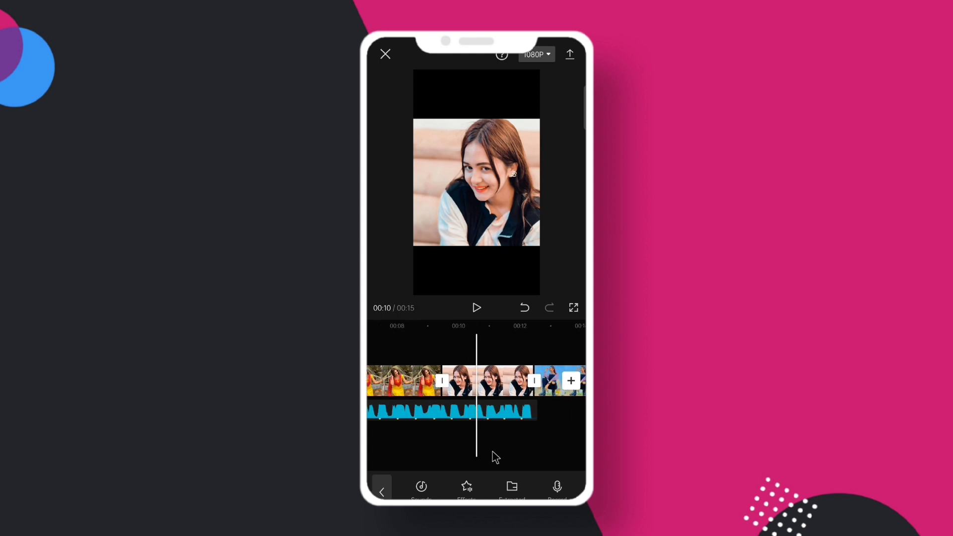
left_click(501, 381)
left_click(454, 490)
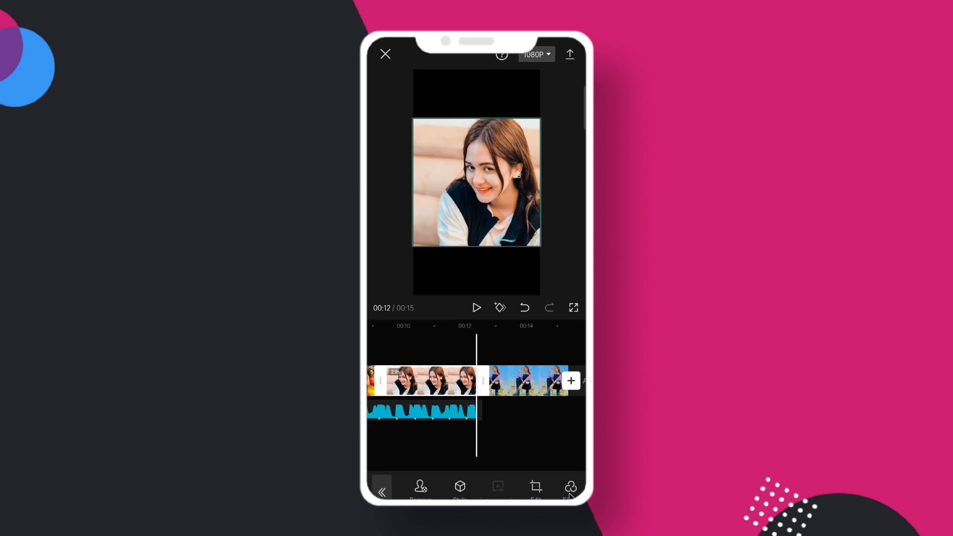
- Apply the Camera Shake style to the blue overalls photo clip at the end of the timeline
left_click(526, 384)
left_click(460, 488)
left_click(468, 455)
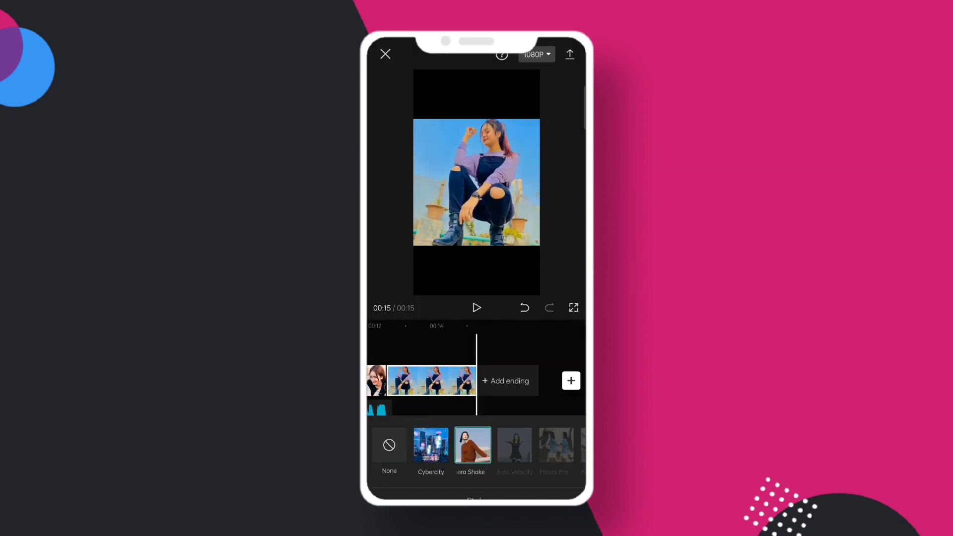
left_click(572, 496)
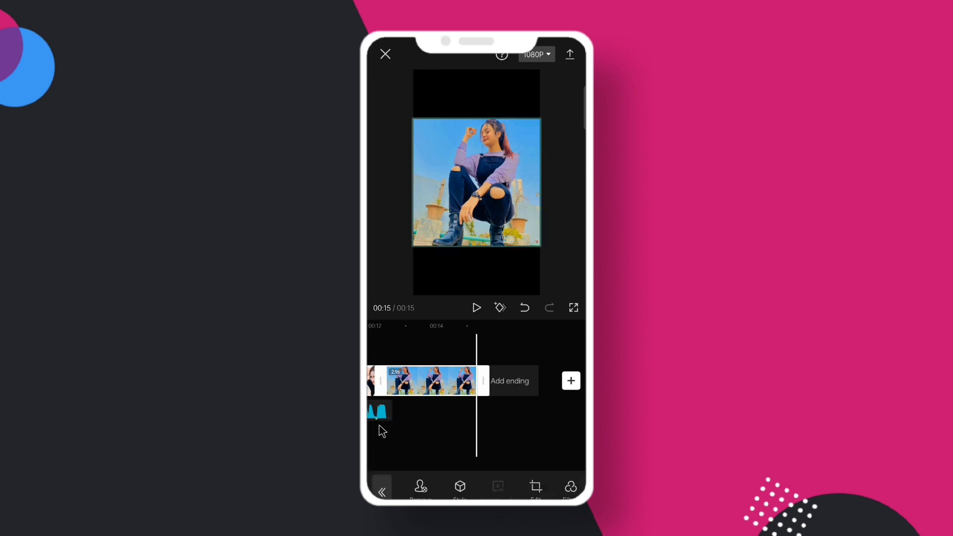
- Enlarge the denim jacket photo in the preview so it fills the vertical frame
left_click_drag(403, 434, 584, 435)
left_click_drag(442, 442, 485, 447)
left_click_drag(401, 450, 505, 449)
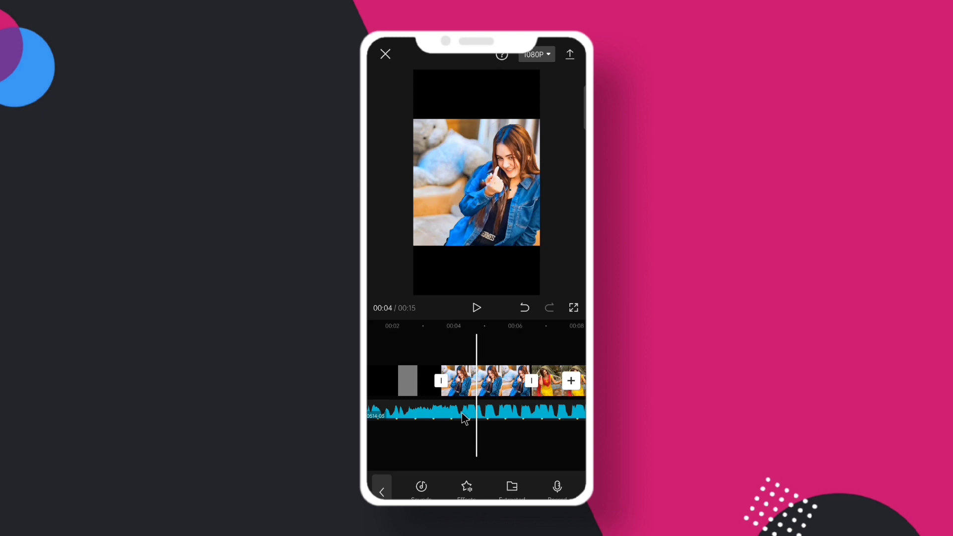
left_click(464, 387)
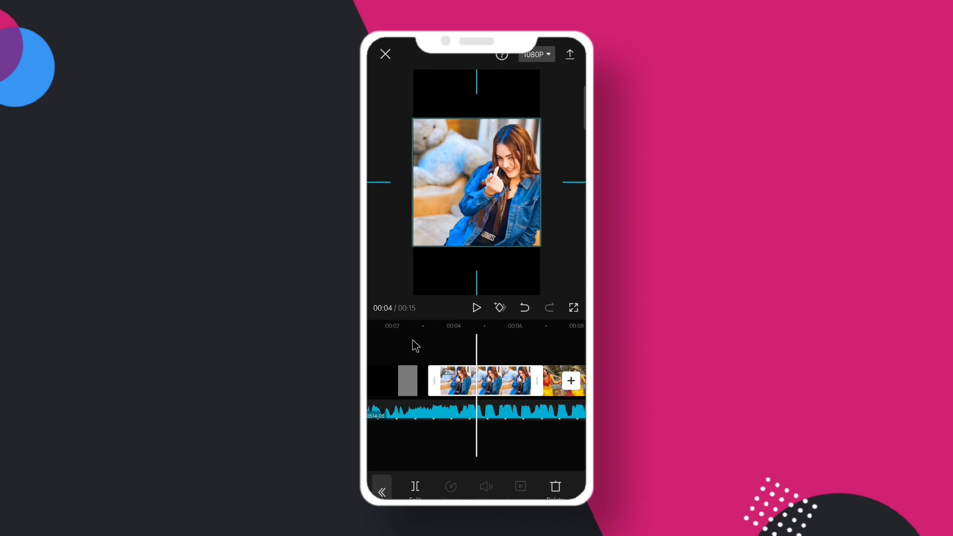
scroll(476, 182, "up", 5)
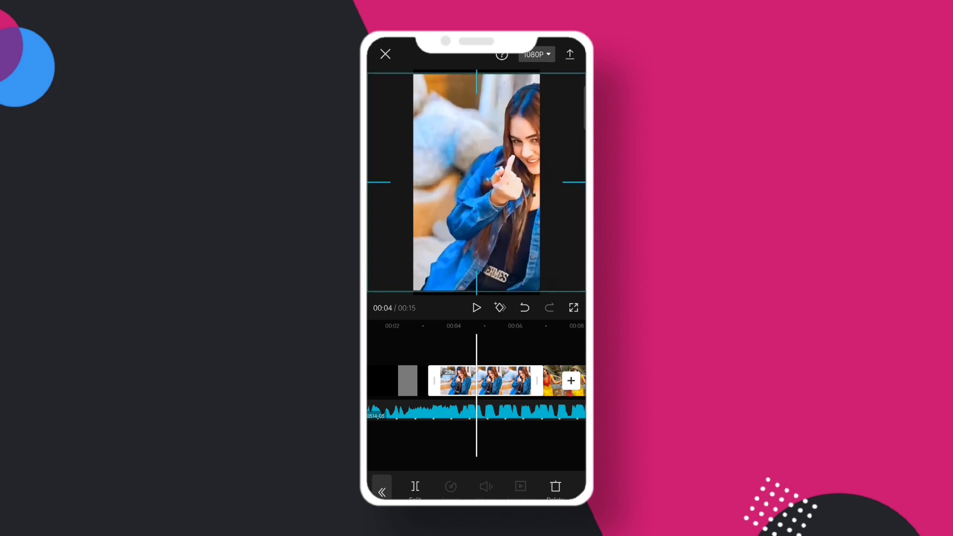
- Scale up the yellow dress photo until it covers the whole vertical frame
left_click_drag(469, 341, 414, 341)
left_click(521, 381)
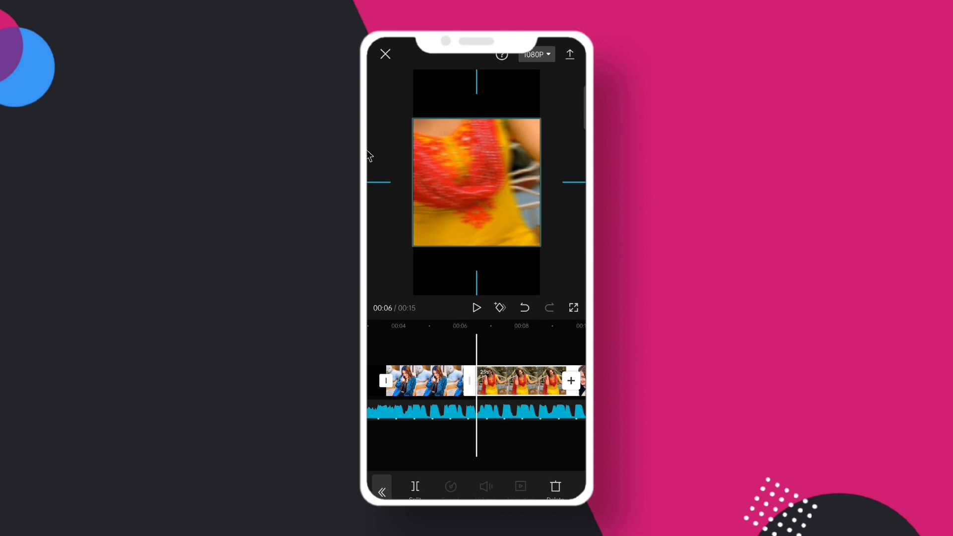
scroll(369, 126, "up", 5)
- Enlarge the black vest photo and the blue overalls photo so each fills the vertical frame
left_click_drag(526, 342, 432, 343)
left_click(497, 381)
scroll(477, 183, "up", 5)
left_click(499, 381)
scroll(477, 182, "up", 5)
left_click(477, 439)
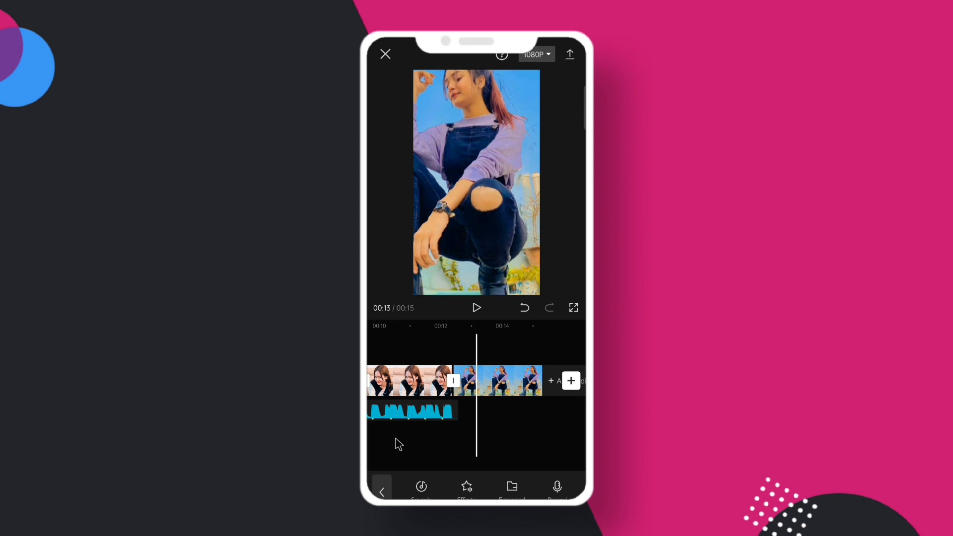
- Shorten the end of the denim jacket clip to line up with a beat marker on the audio track
left_click_drag(399, 444, 464, 443)
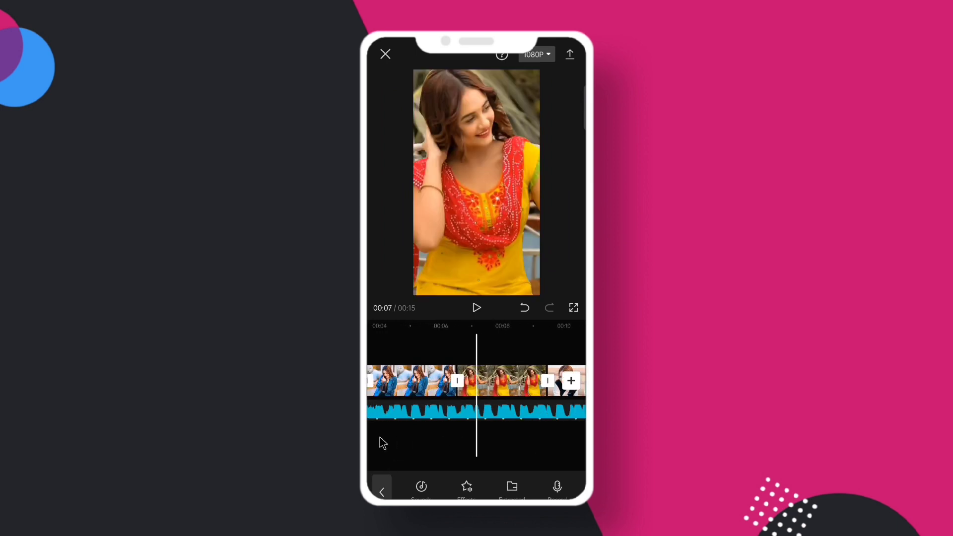
left_click(424, 370)
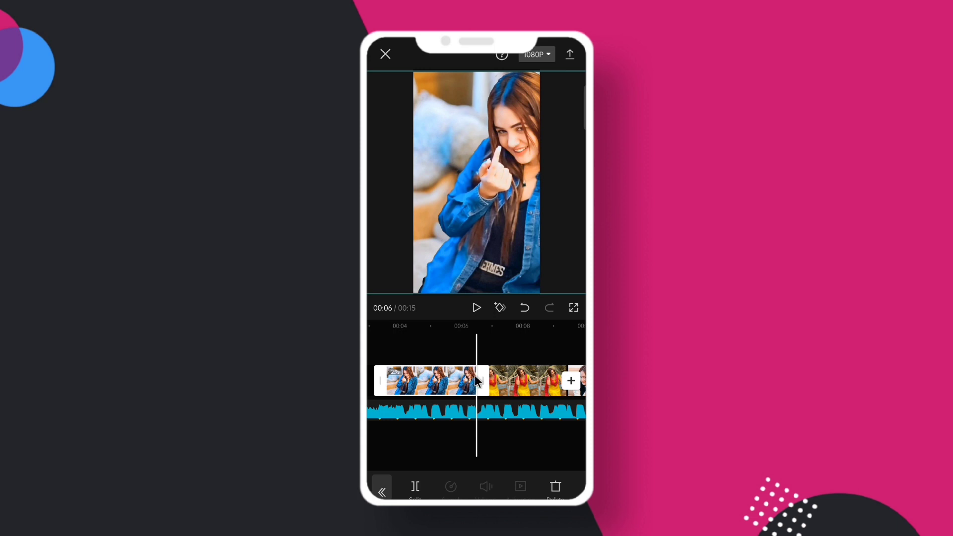
left_click_drag(485, 379, 467, 379)
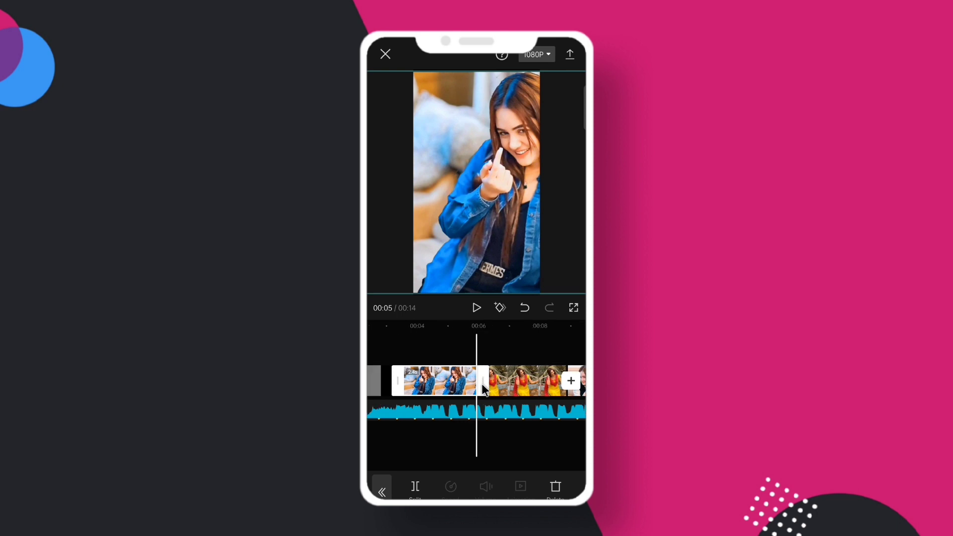
left_click(484, 450)
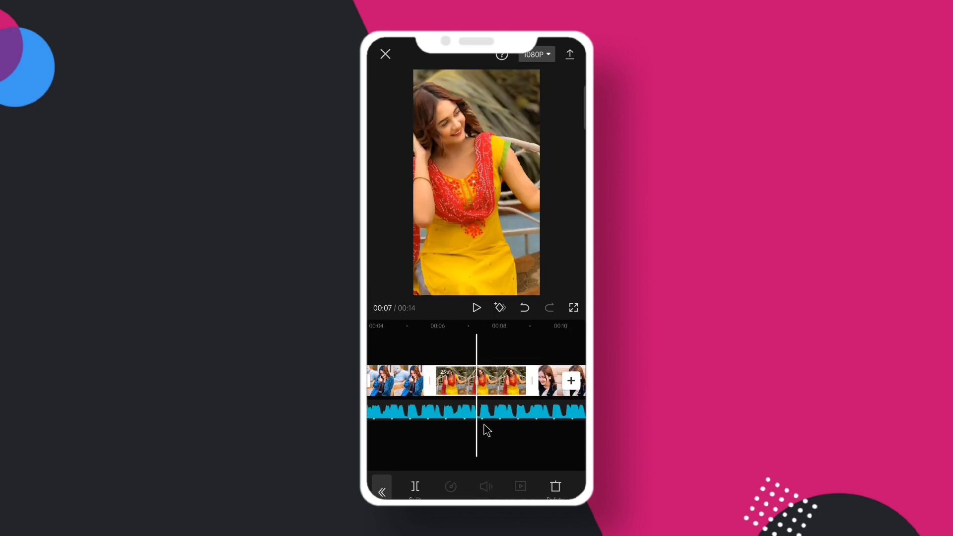
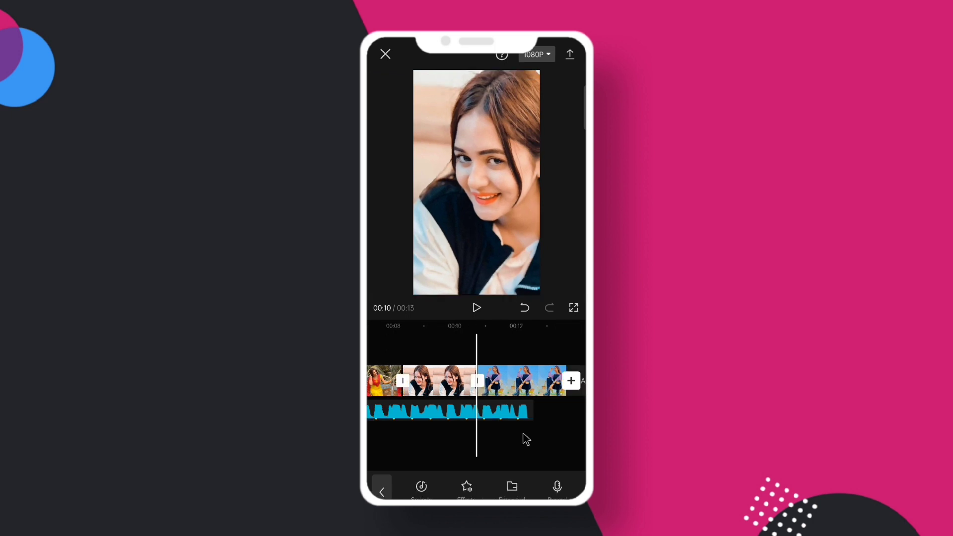
- Shorten the end of the blue overalls clip to 1.5 s so it stops where the audio track ends
left_click_drag(524, 439, 477, 421)
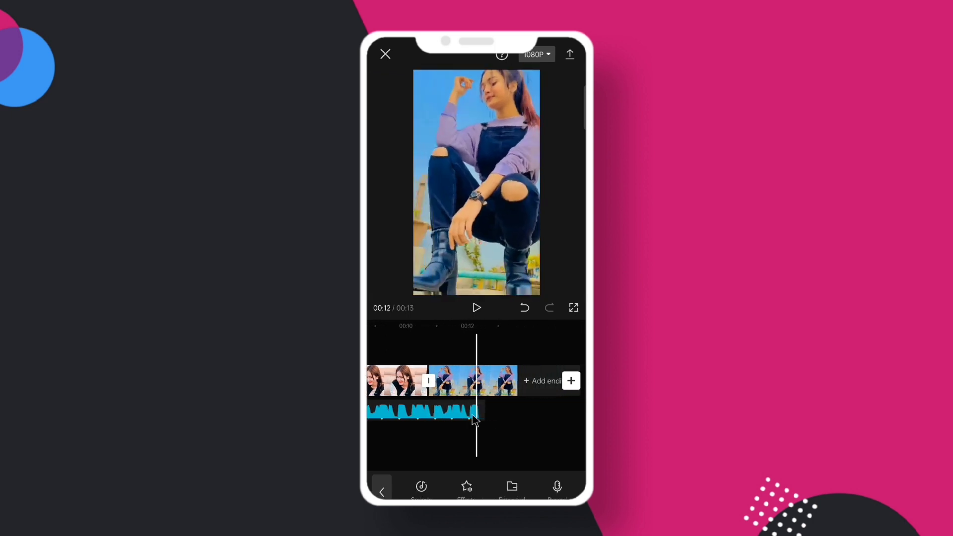
left_click(471, 385)
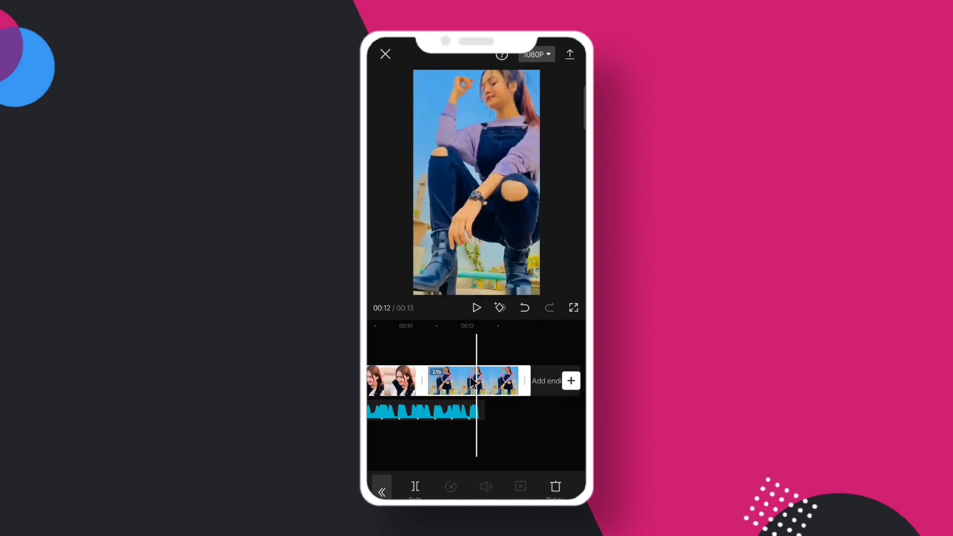
left_click_drag(525, 377, 482, 380)
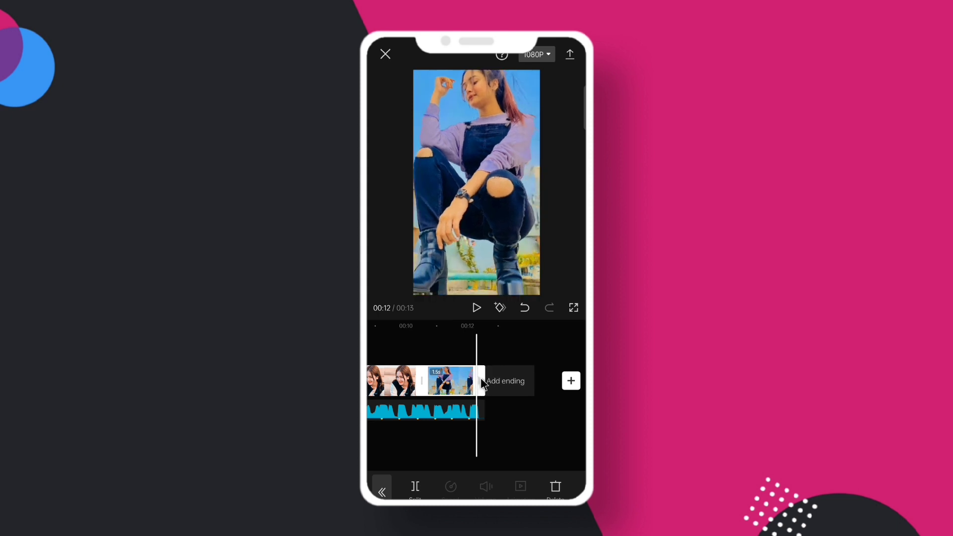
left_click(511, 425)
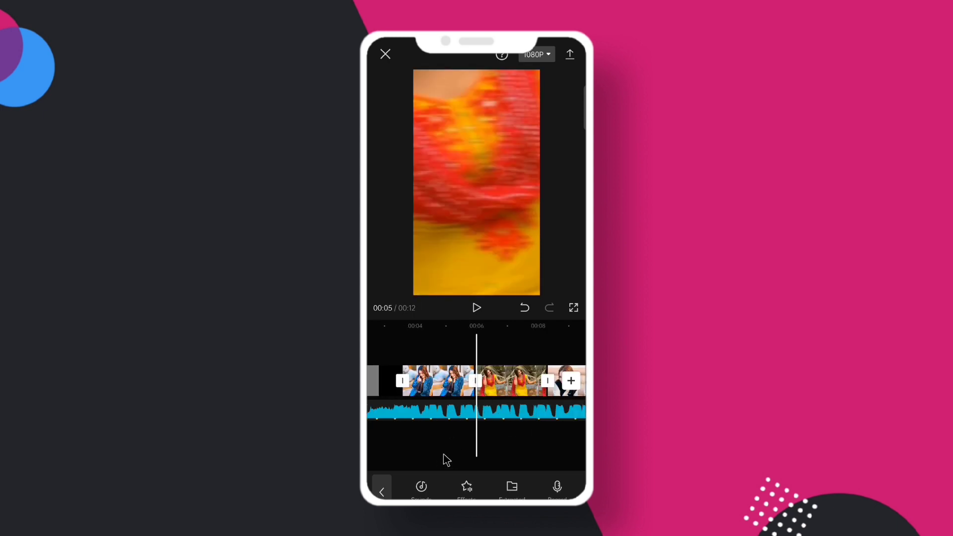
- Add the Down camera transition between the denim jacket clip and the yellow dress clip
left_click_drag(443, 460, 466, 455)
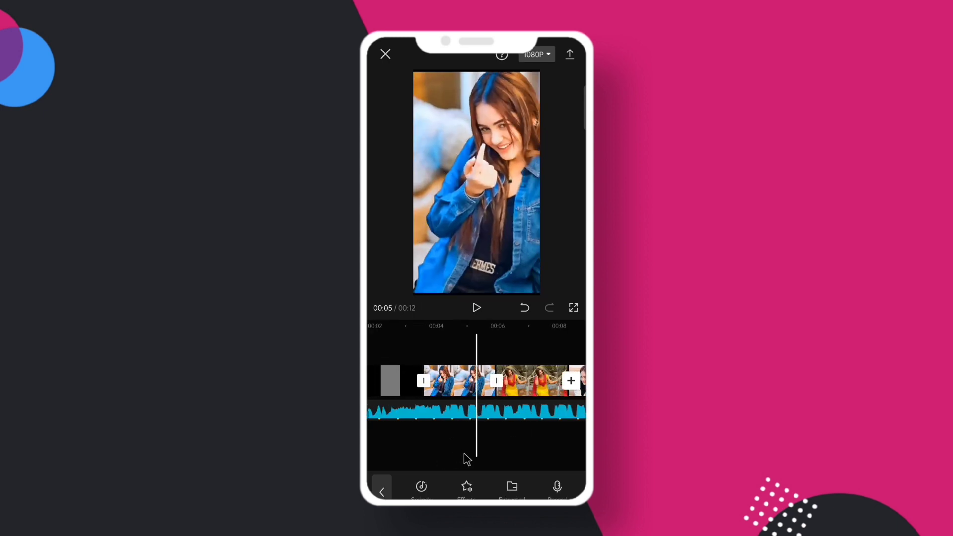
left_click(495, 381)
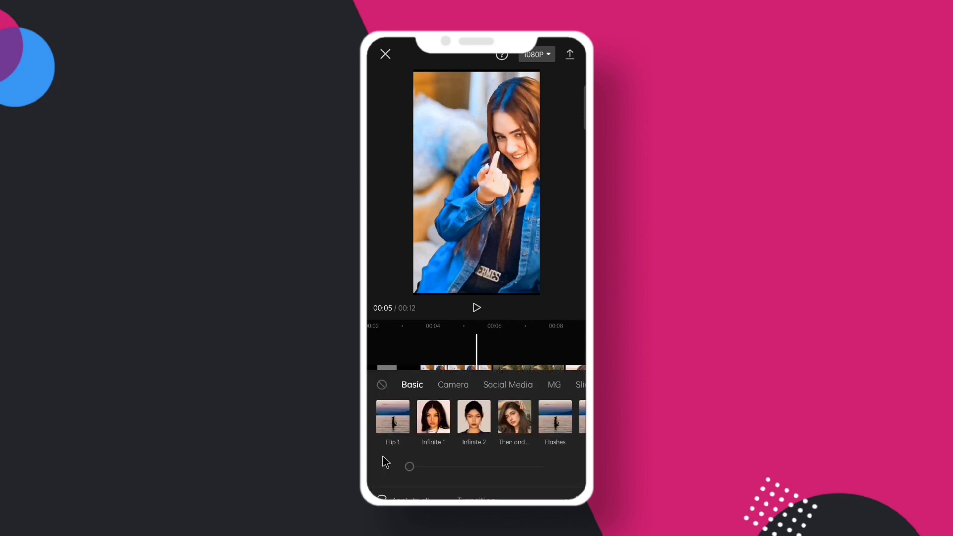
left_click(449, 382)
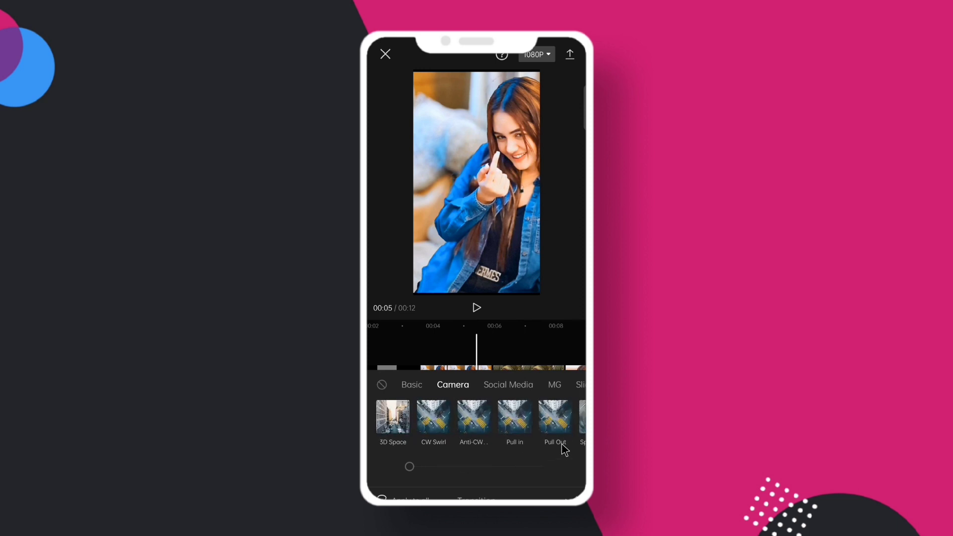
left_click_drag(563, 447, 369, 450)
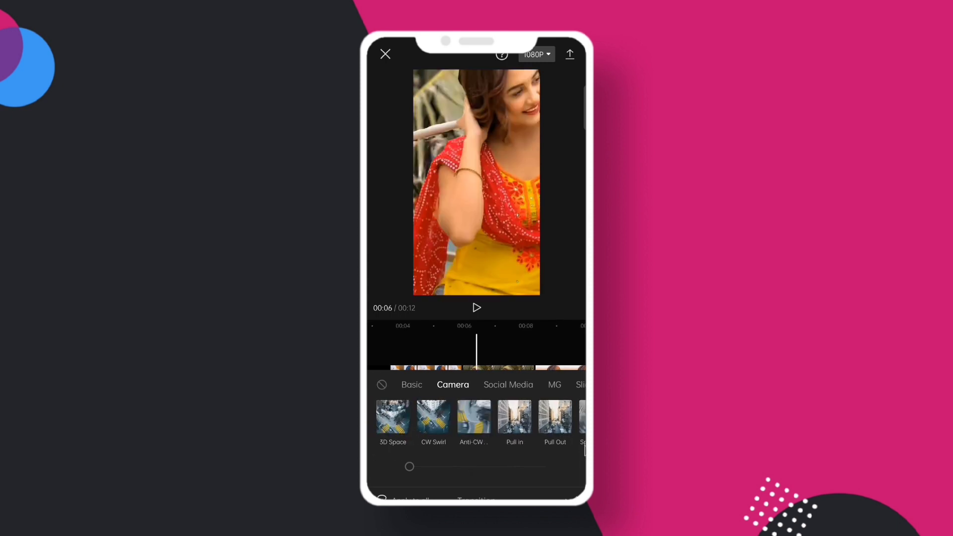
left_click_drag(574, 438, 398, 436)
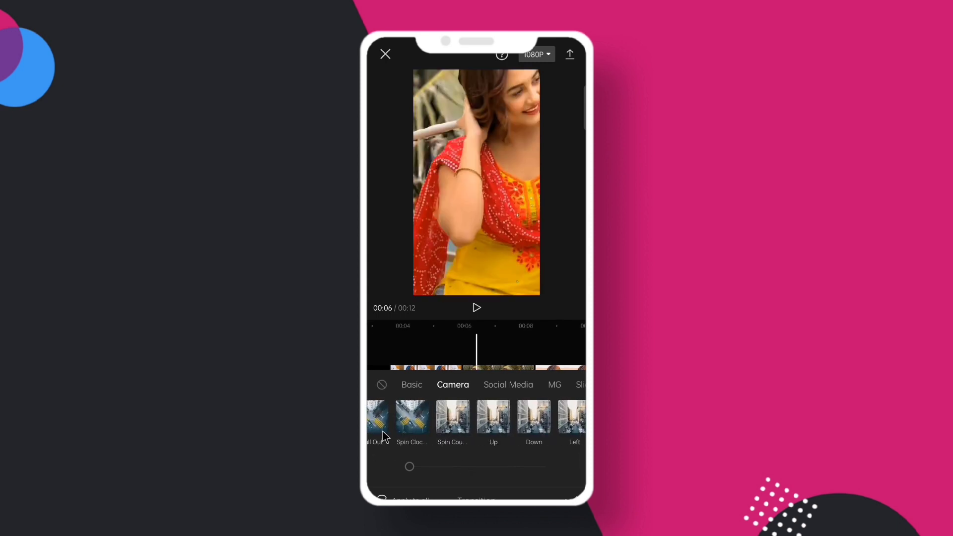
left_click_drag(534, 420, 439, 419)
left_click(439, 417)
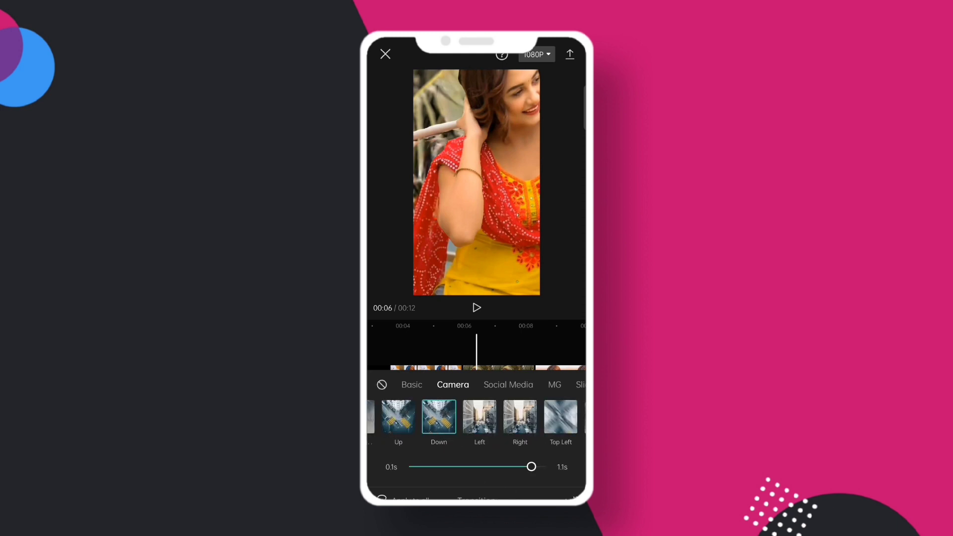
left_click(572, 498)
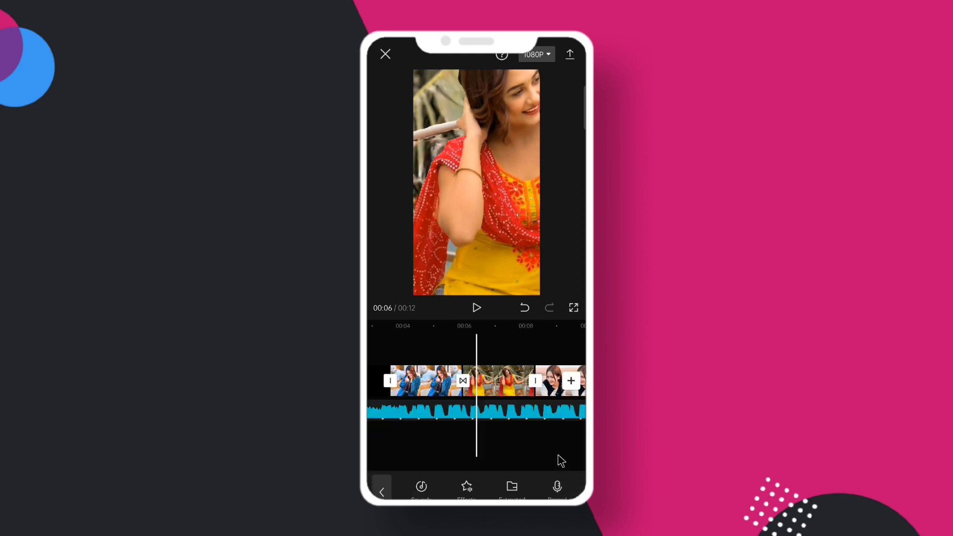
- Apply the Down camera transition between the yellow dress clip and the black vest clip
left_click_drag(556, 451, 475, 435)
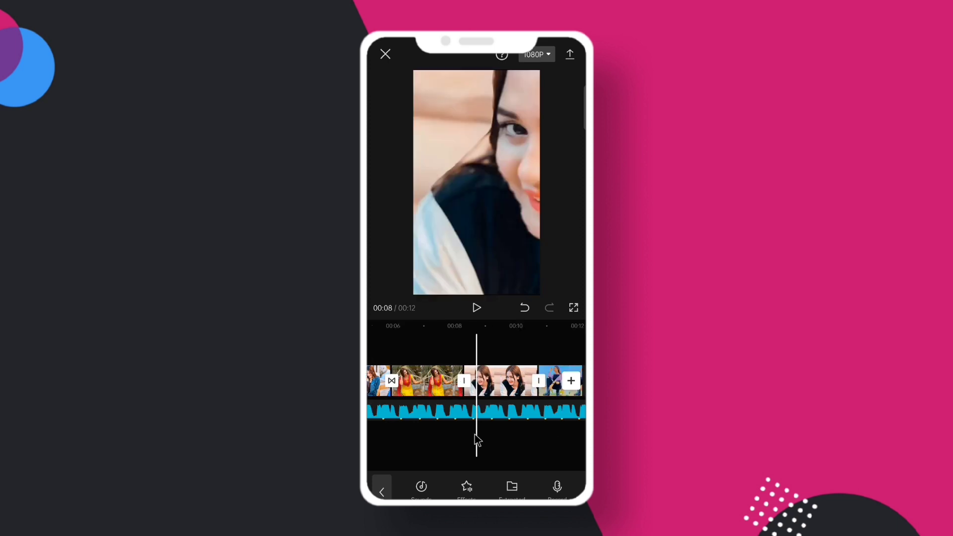
left_click(463, 382)
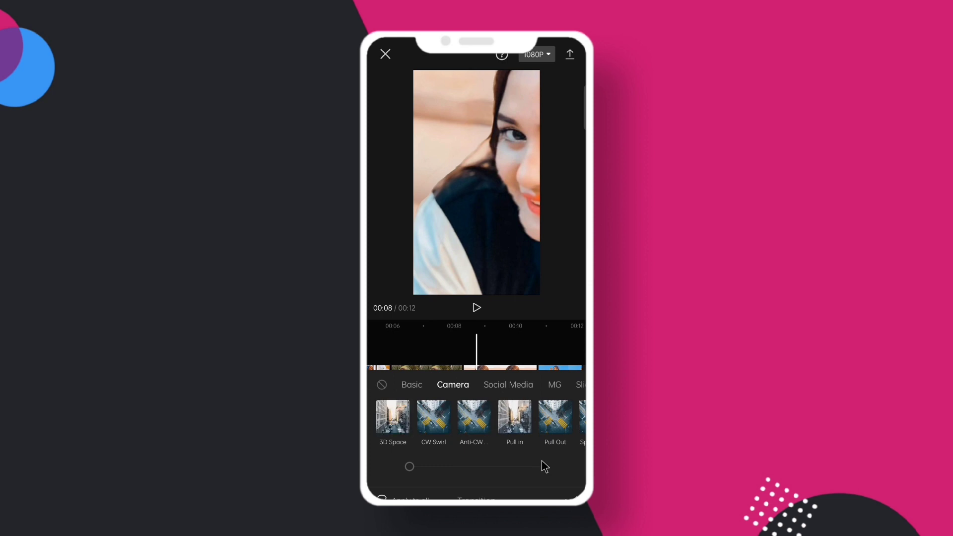
scroll(557, 417, "right", 4)
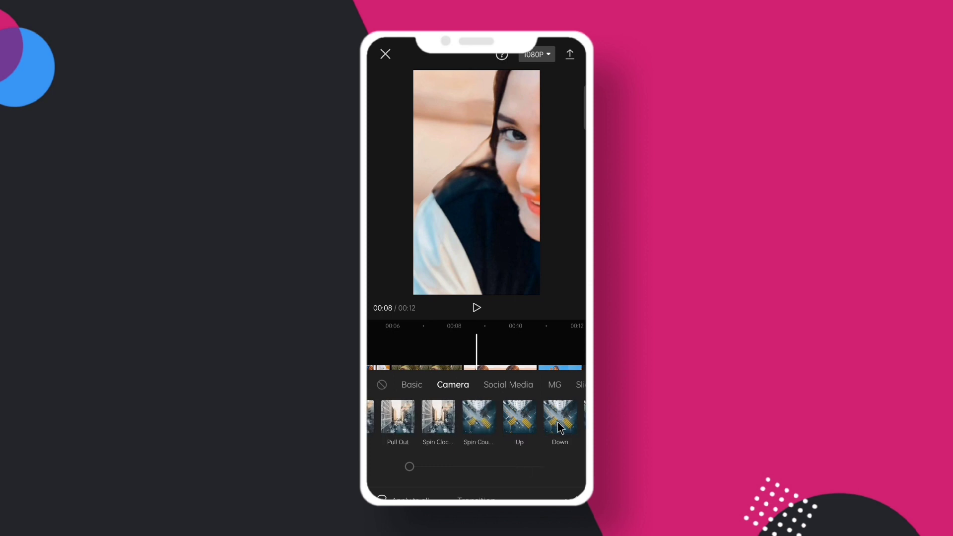
left_click(559, 419)
left_click(571, 494)
- Insert the Pull in camera transition between the black vest clip and the blue overalls clip
left_click_drag(554, 441, 509, 440)
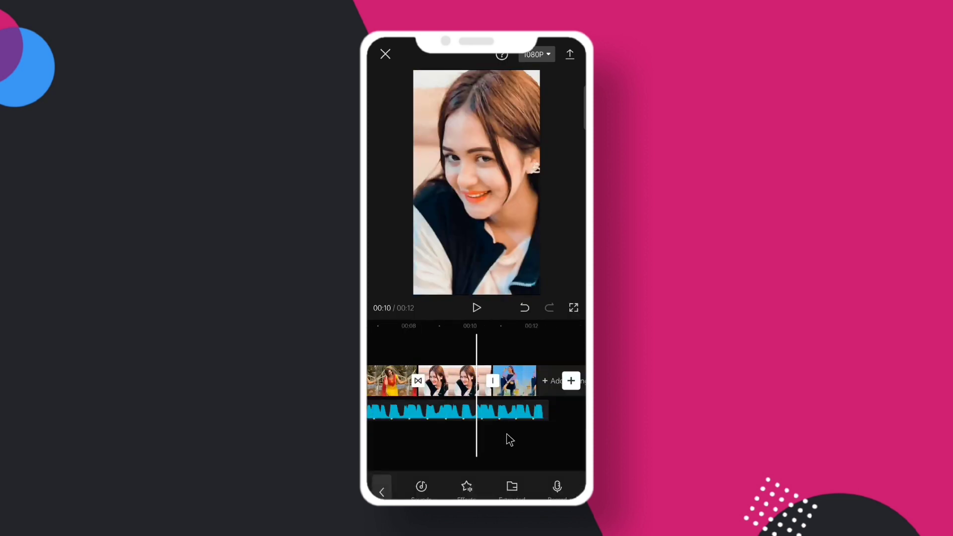
left_click(494, 381)
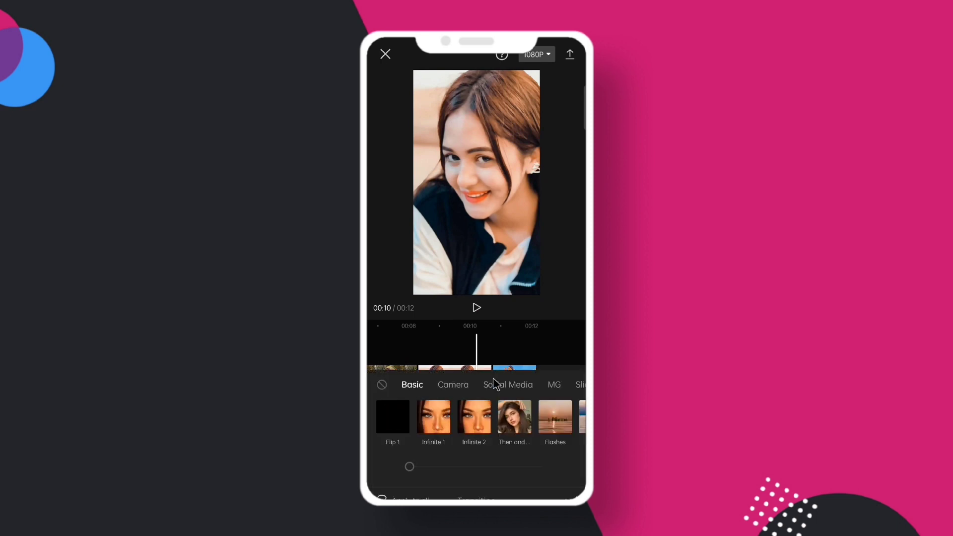
left_click(454, 386)
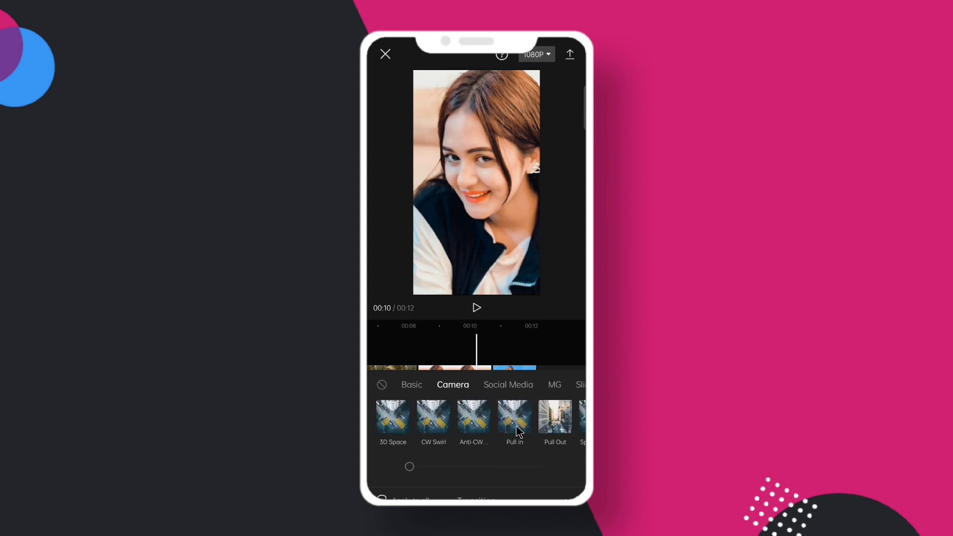
left_click(522, 434)
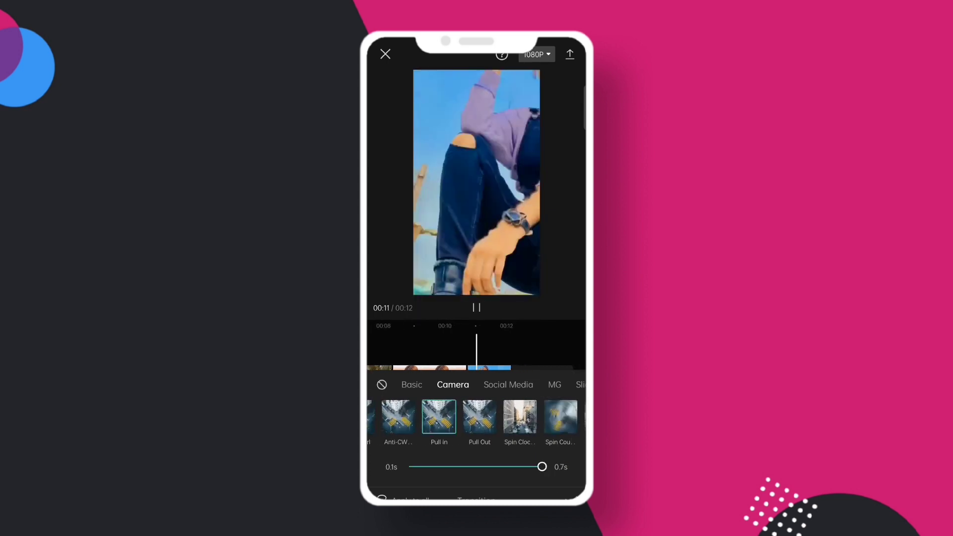
left_click(570, 498)
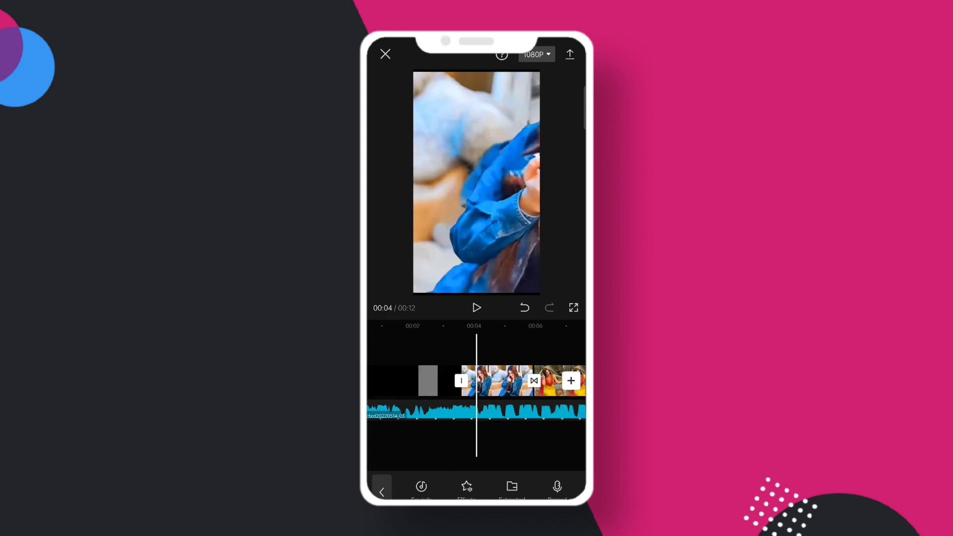
- Add the plain white stock clip from the B&W set as an overlay over the denim jacket clip
left_click(381, 492)
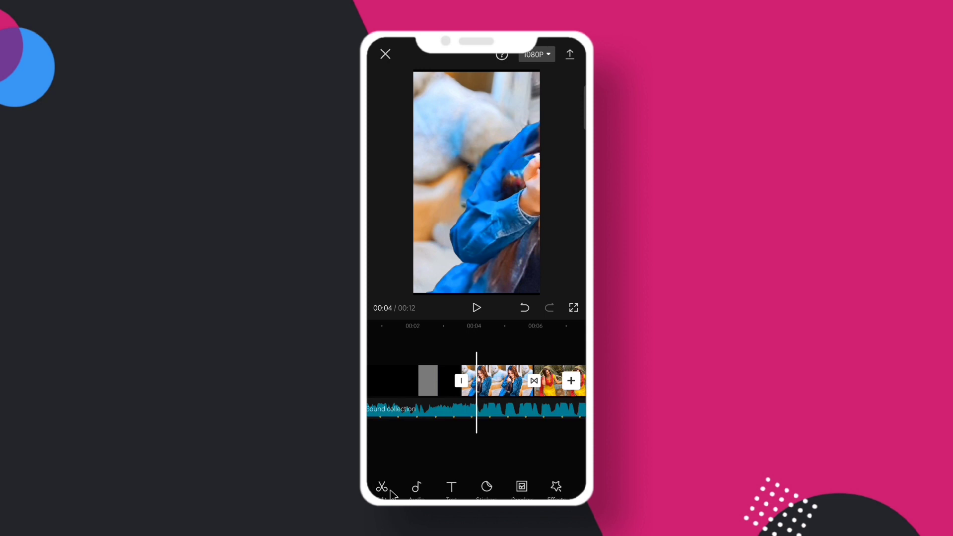
left_click(521, 489)
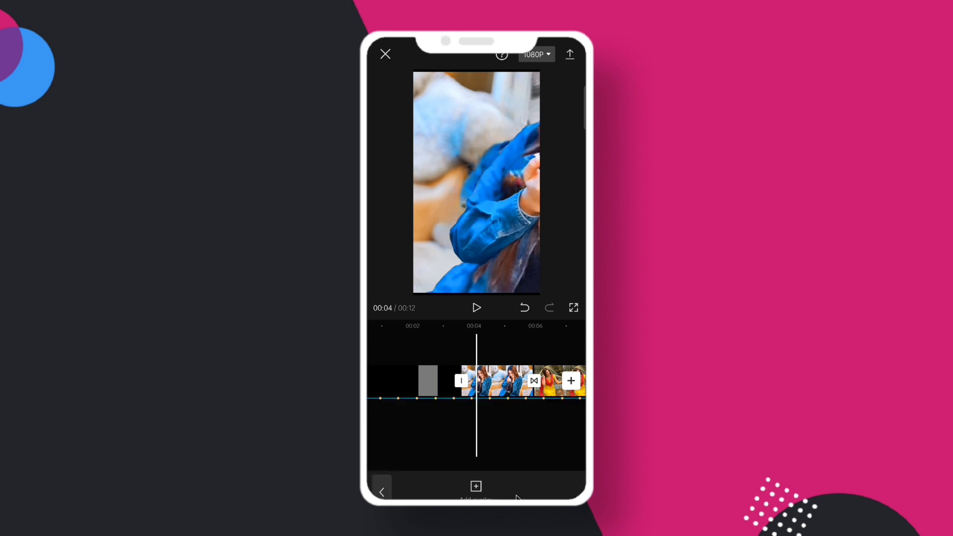
left_click(476, 488)
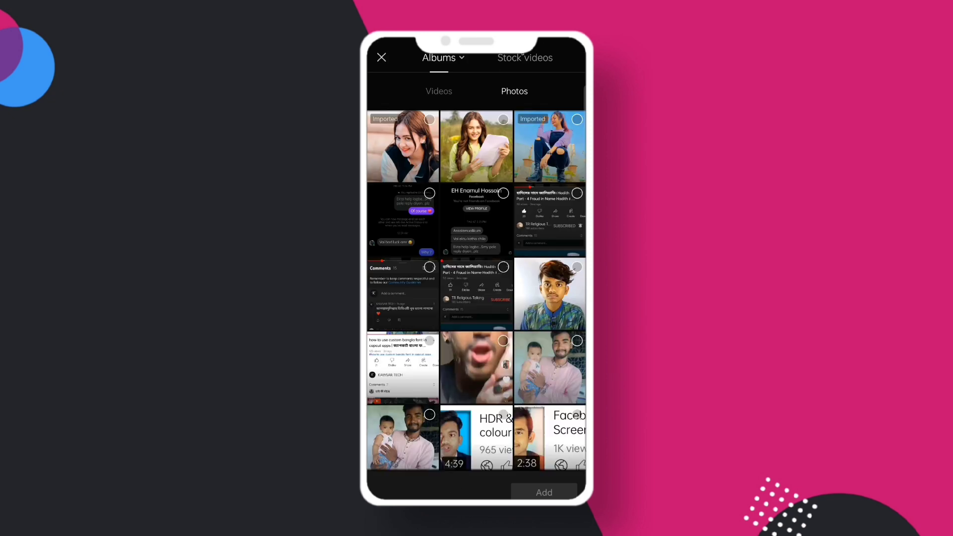
left_click(522, 58)
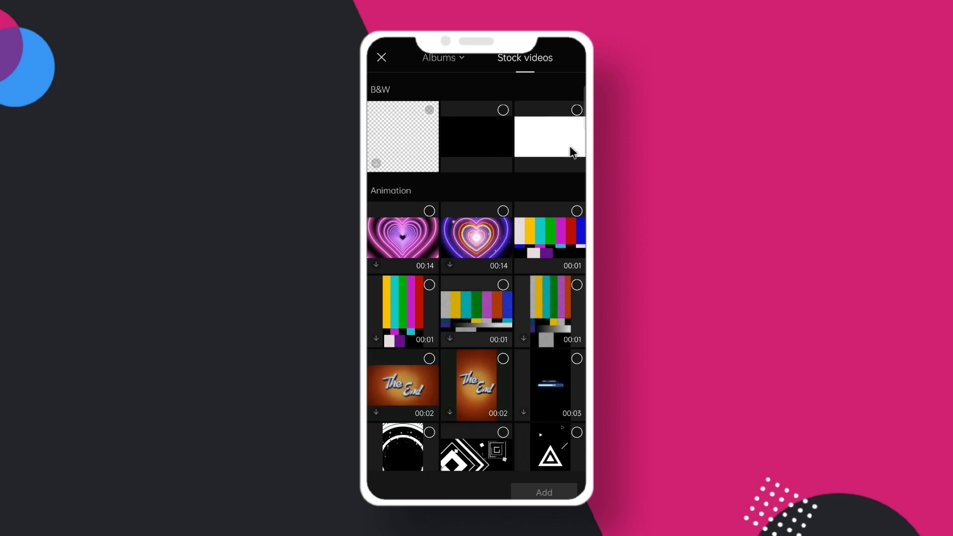
left_click(577, 110)
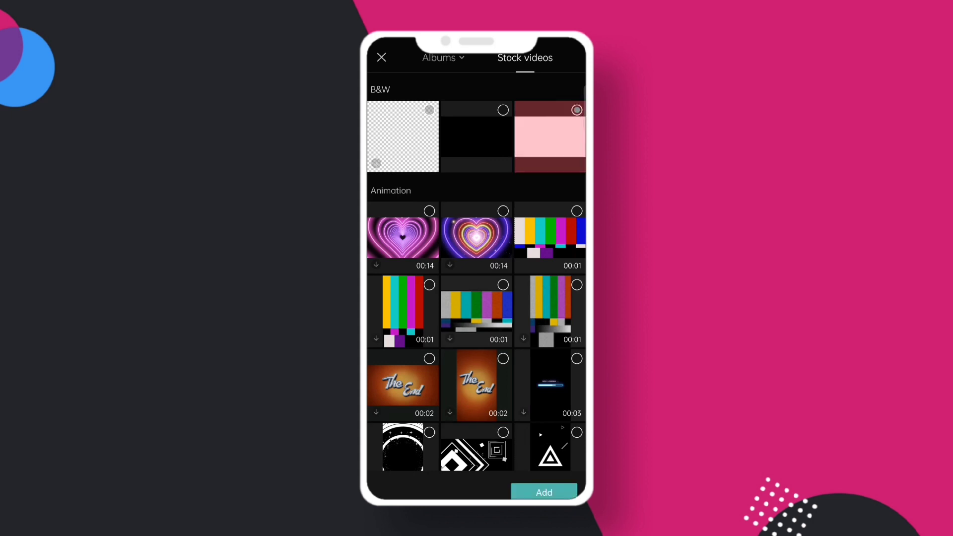
left_click(545, 492)
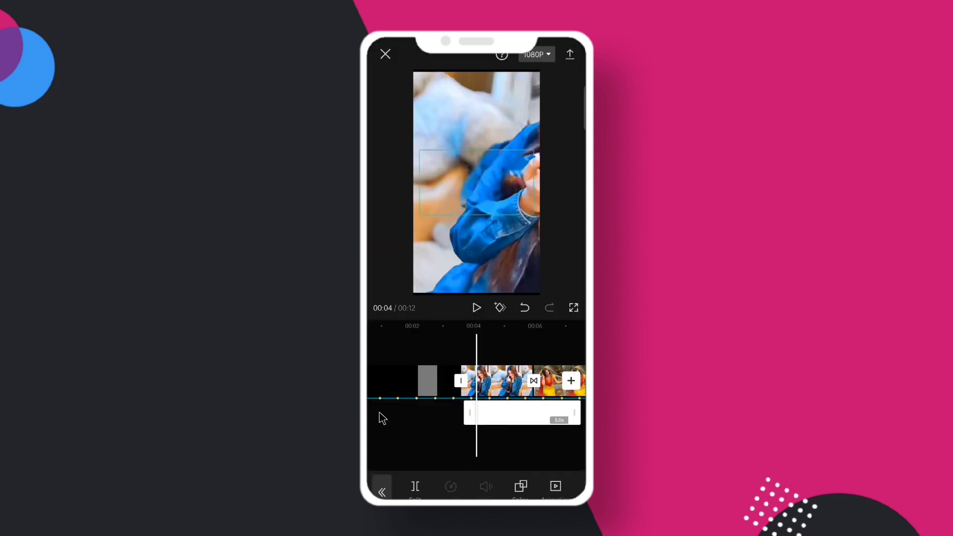
left_click(497, 435)
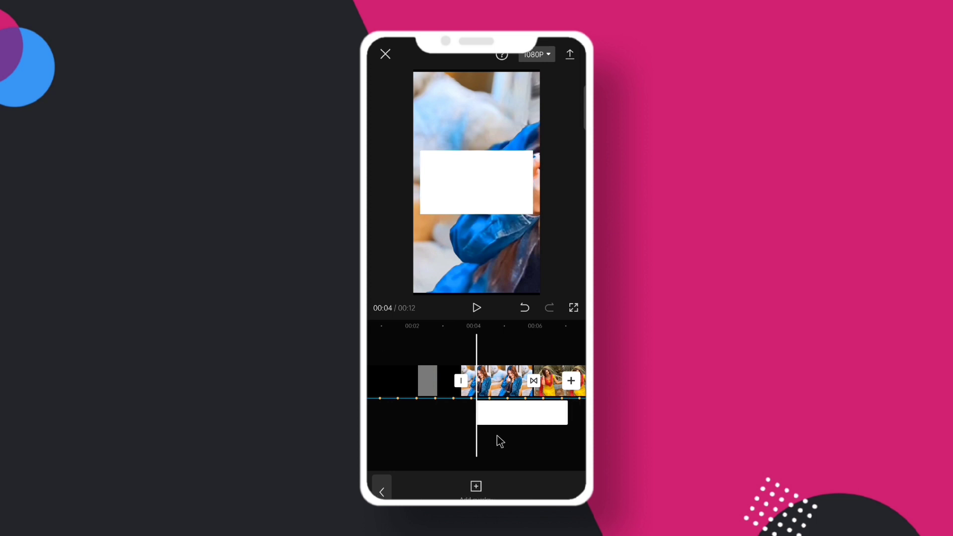
- Rotate the white overlay to vertical and enlarge it in the preview until it covers the whole frame
left_click(496, 403)
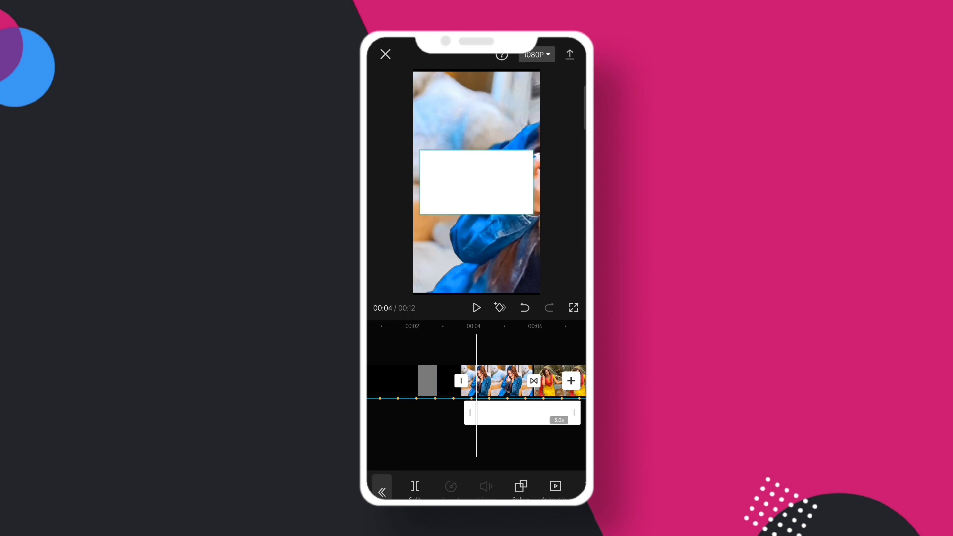
left_click_drag(534, 215, 428, 269)
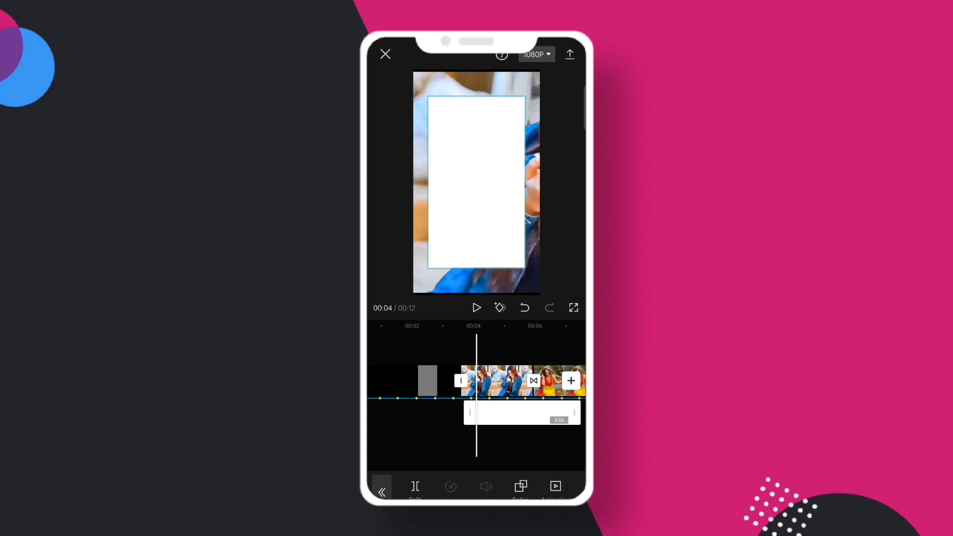
left_click_drag(525, 269, 540, 294)
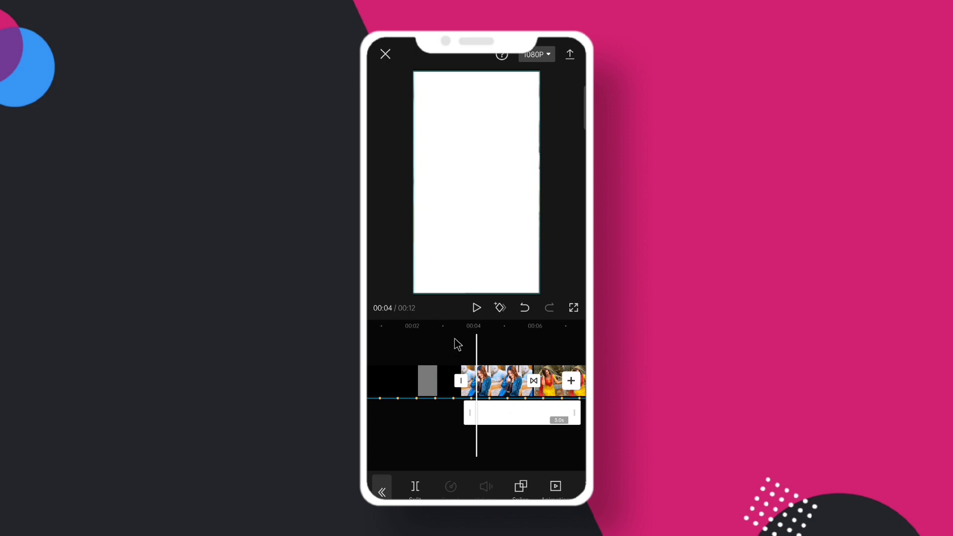
left_click(454, 423)
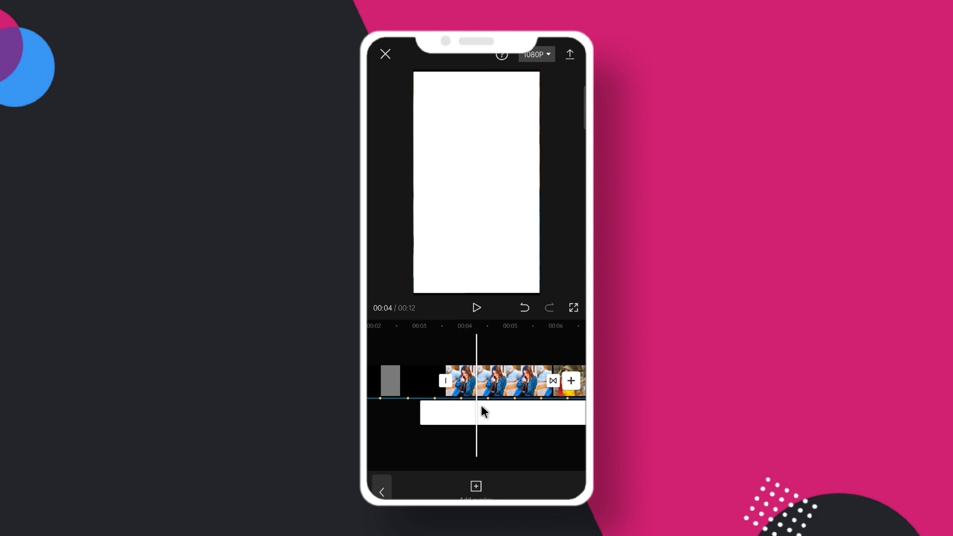
- Extend the white overlay's start back to about 00:03 and split it at a beat marker over the denim jacket clip
left_click(481, 406)
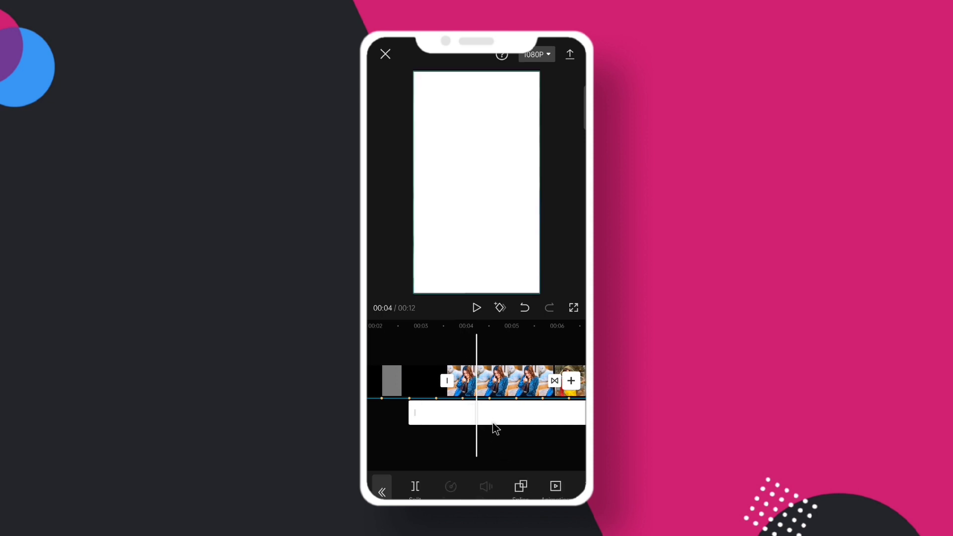
left_click_drag(496, 434, 482, 434)
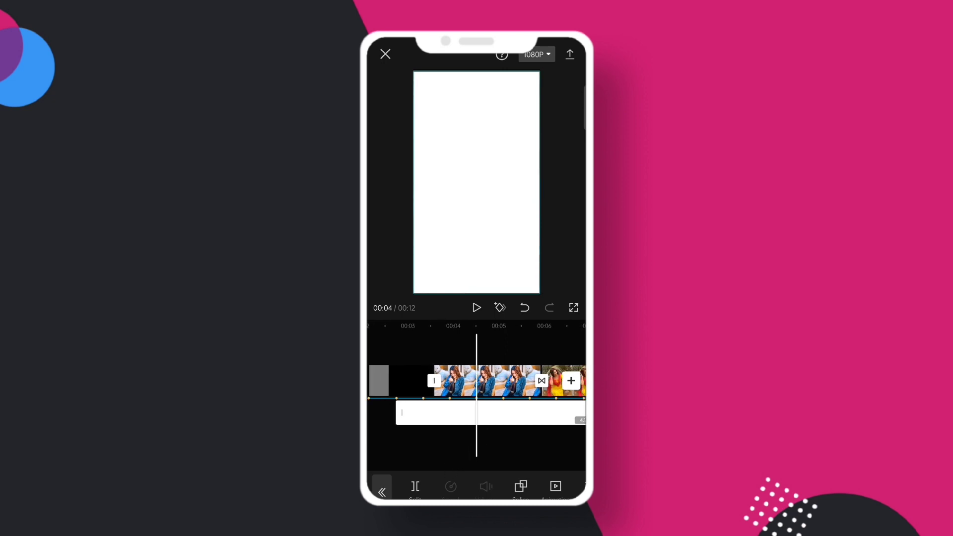
left_click(421, 497)
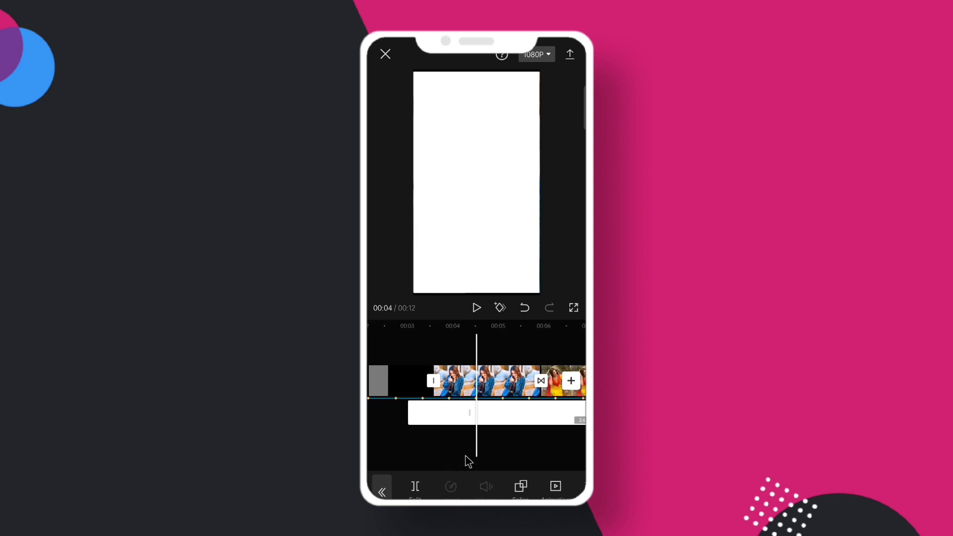
- Delete the piece of the white overlay that lies before the split over the denim jacket clip
left_click(424, 405)
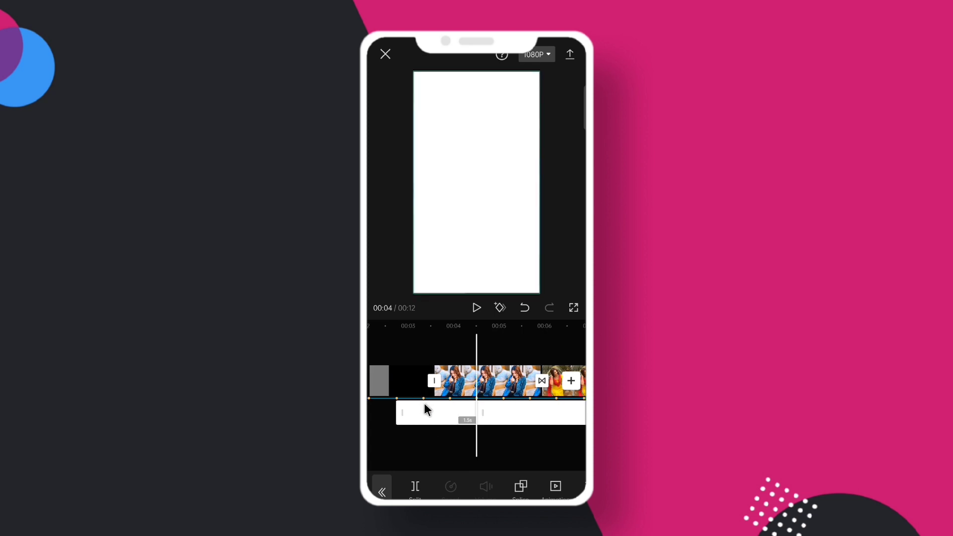
left_click_drag(557, 496, 519, 495)
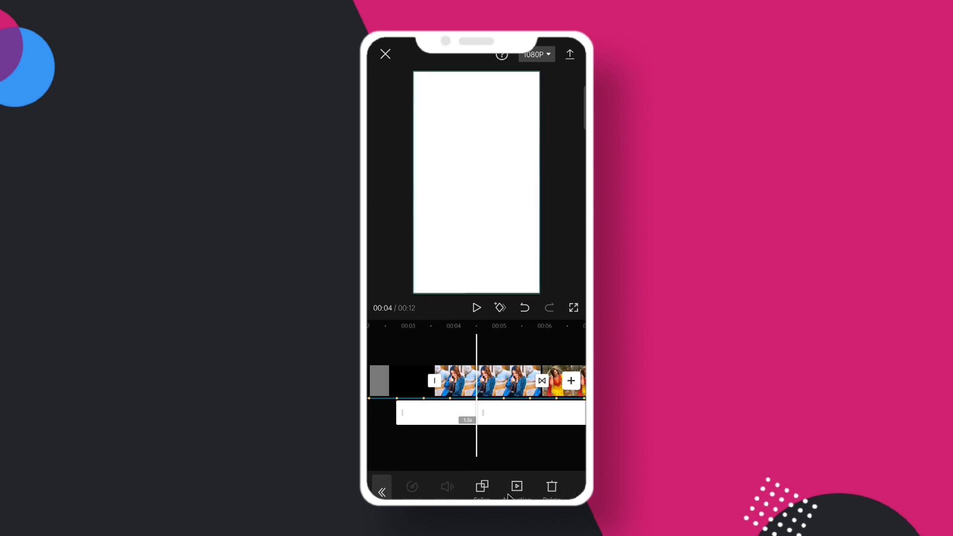
left_click(539, 489)
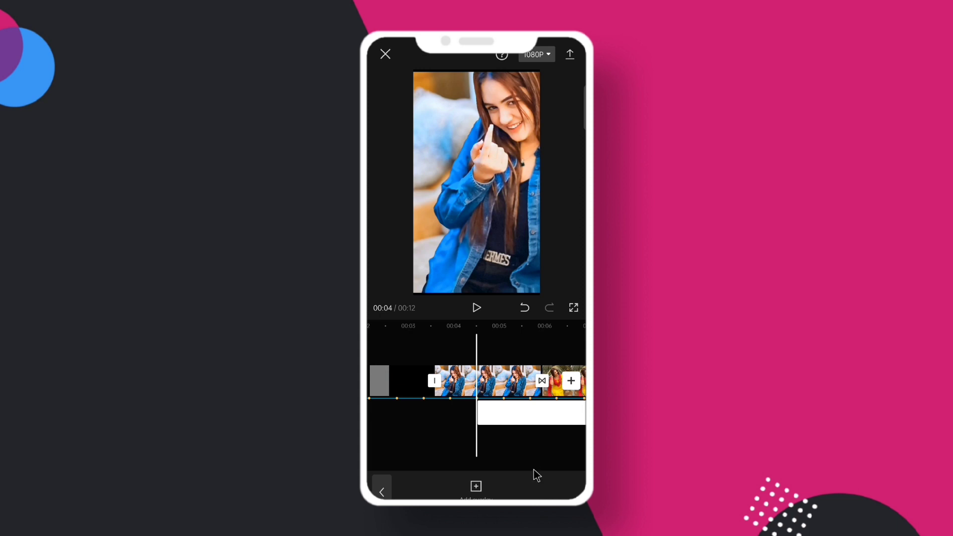
- Split the remaining white overlay at the next beat marker near 00:05 and delete the part after it
left_click_drag(522, 457, 502, 452)
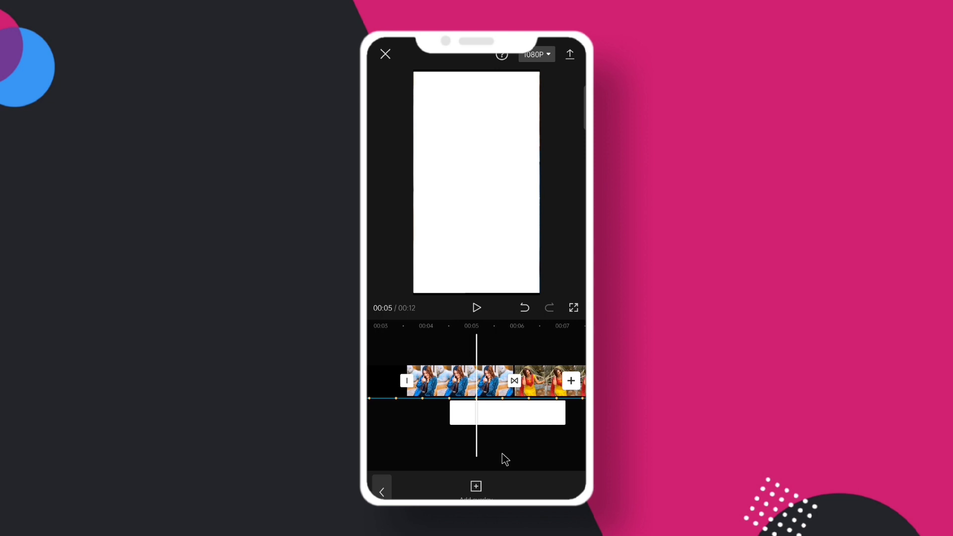
left_click(493, 422)
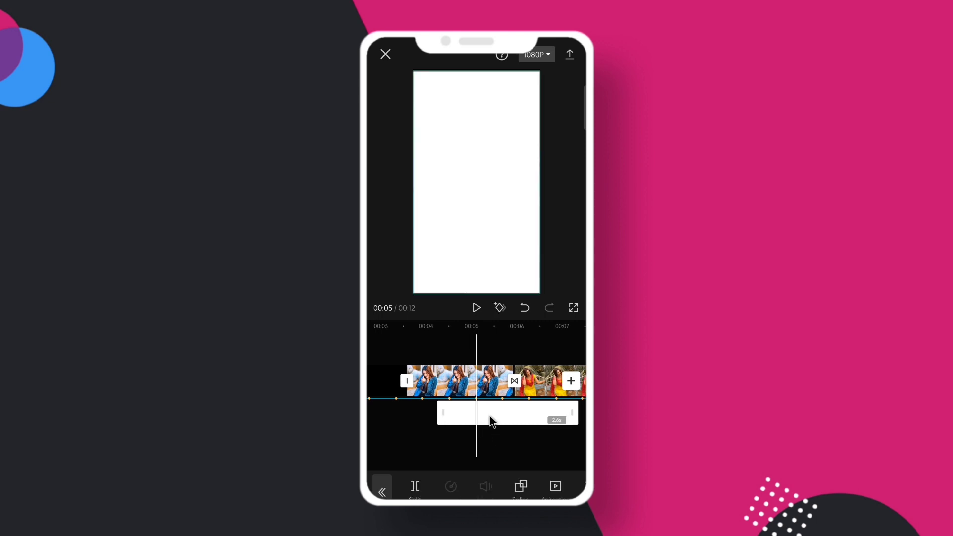
left_click(416, 491)
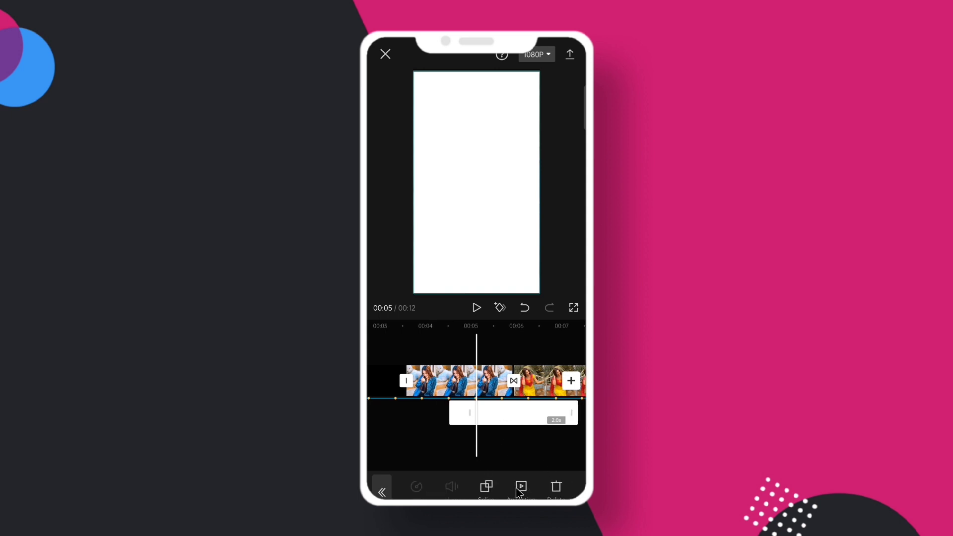
left_click_drag(554, 490, 516, 491)
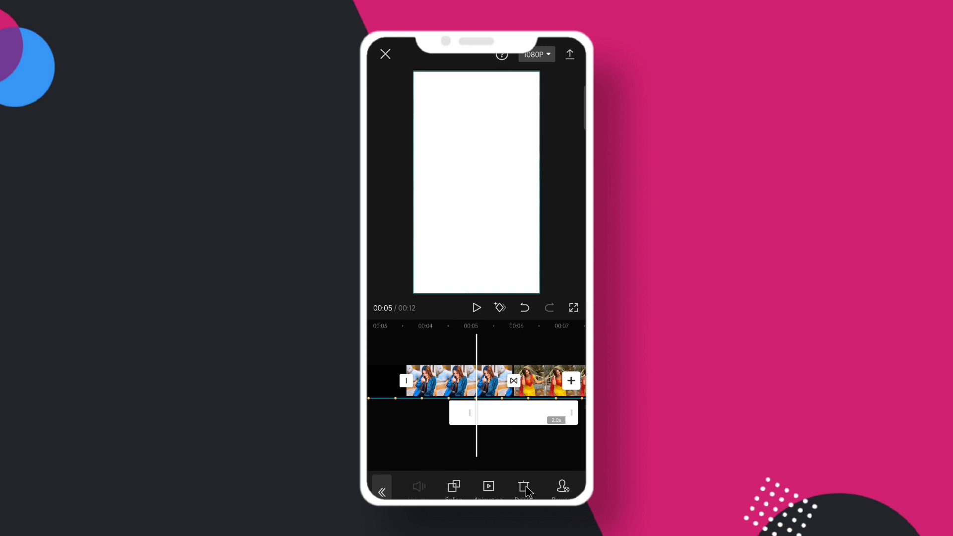
left_click(525, 488)
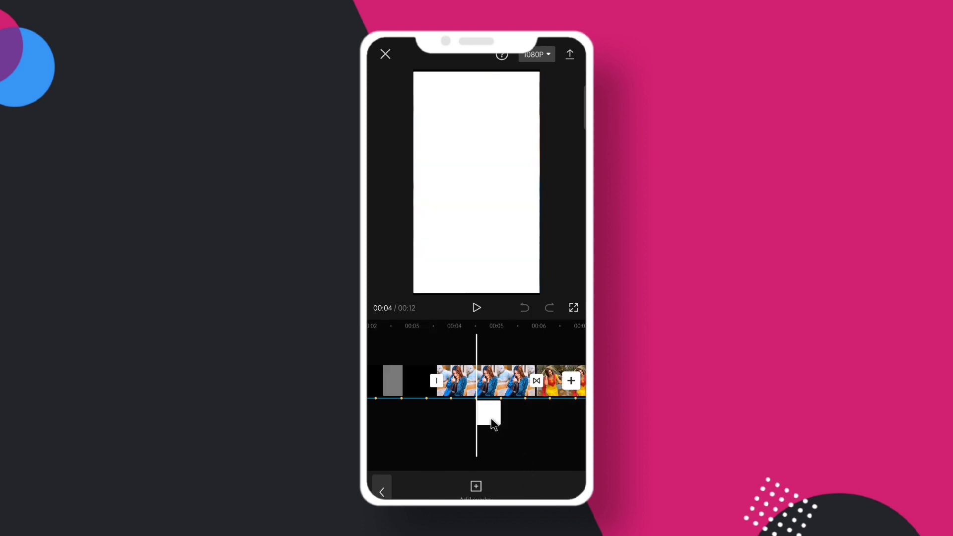
- Set the short white overlay's blend mode to Overlay at full strength
left_click(491, 417)
left_click(520, 490)
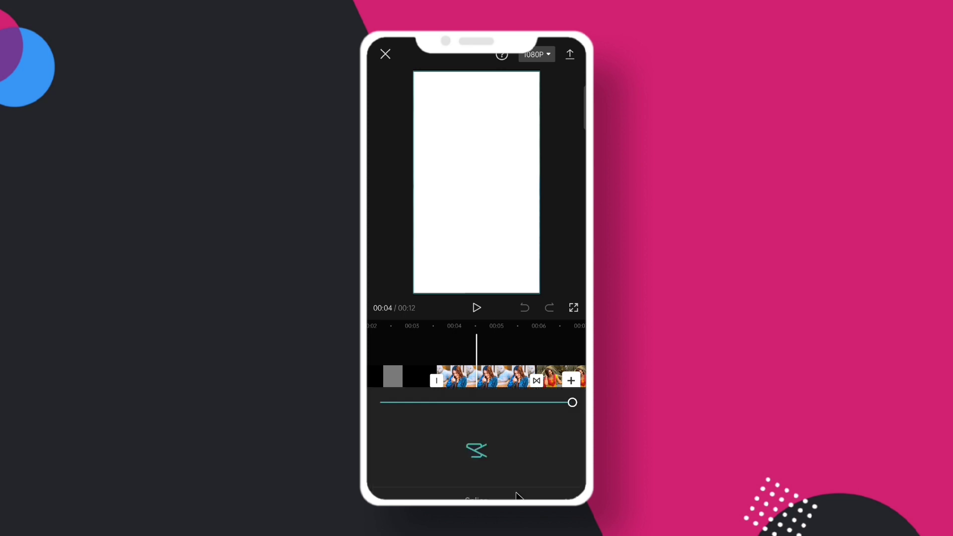
left_click(515, 427)
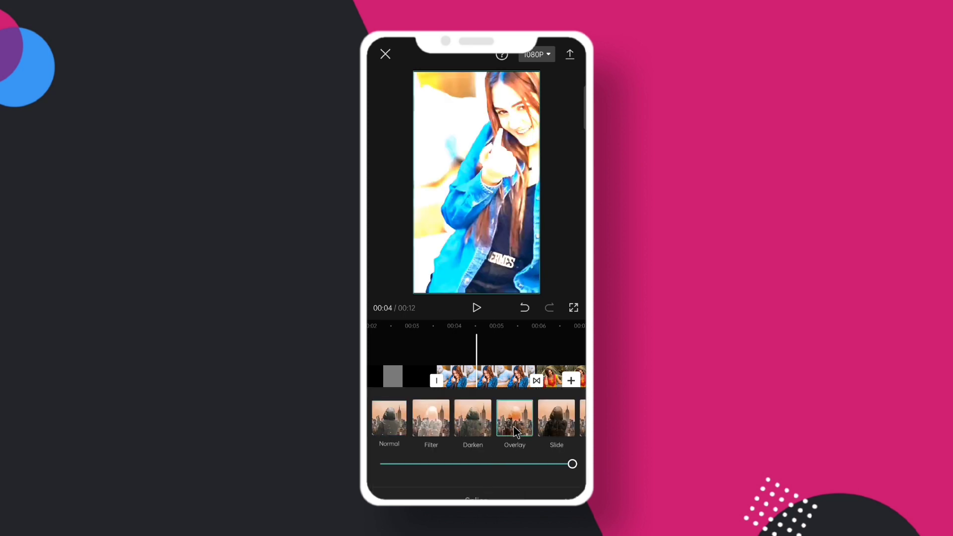
left_click(568, 499)
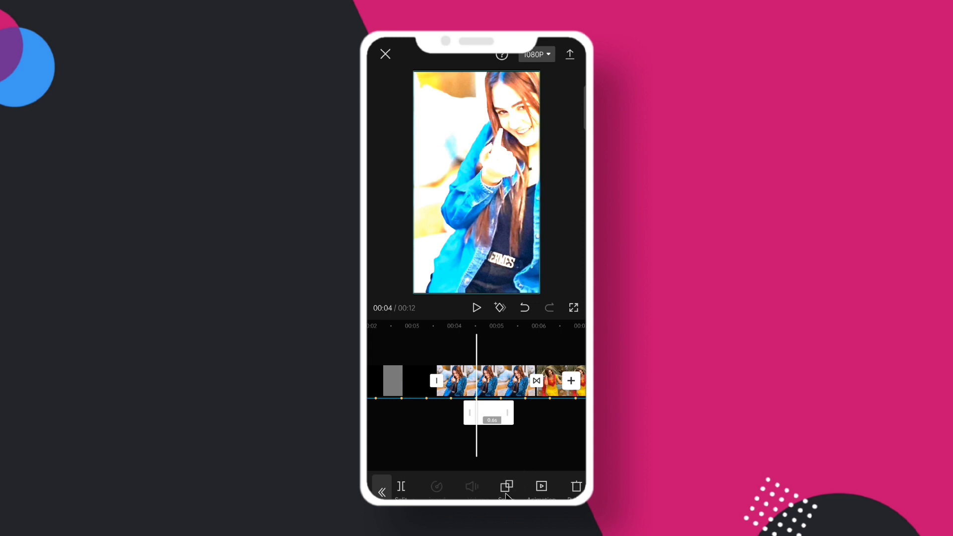
- Copy the blended white overlay repeatedly so the copies run back to back from beat to beat until the end of the video
left_click_drag(533, 494, 378, 494)
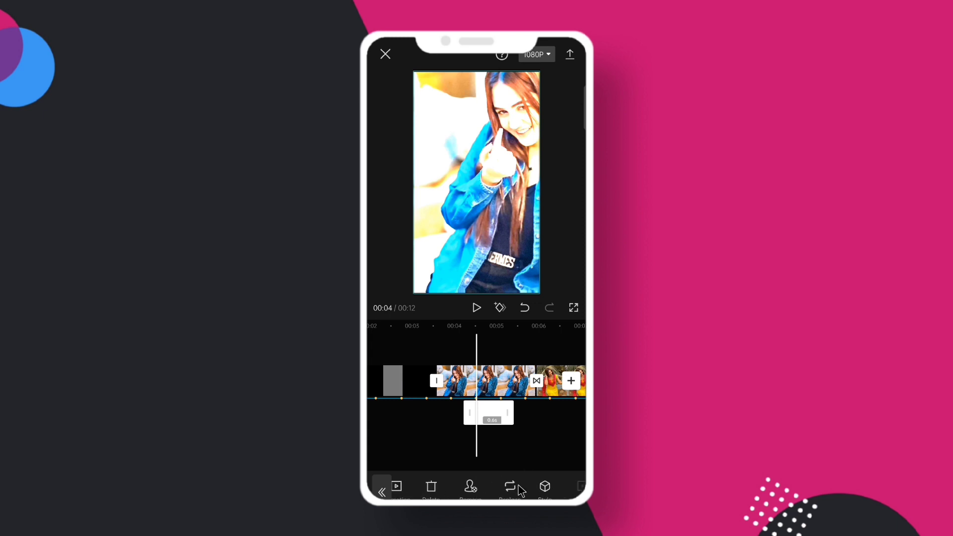
left_click_drag(519, 491, 382, 492)
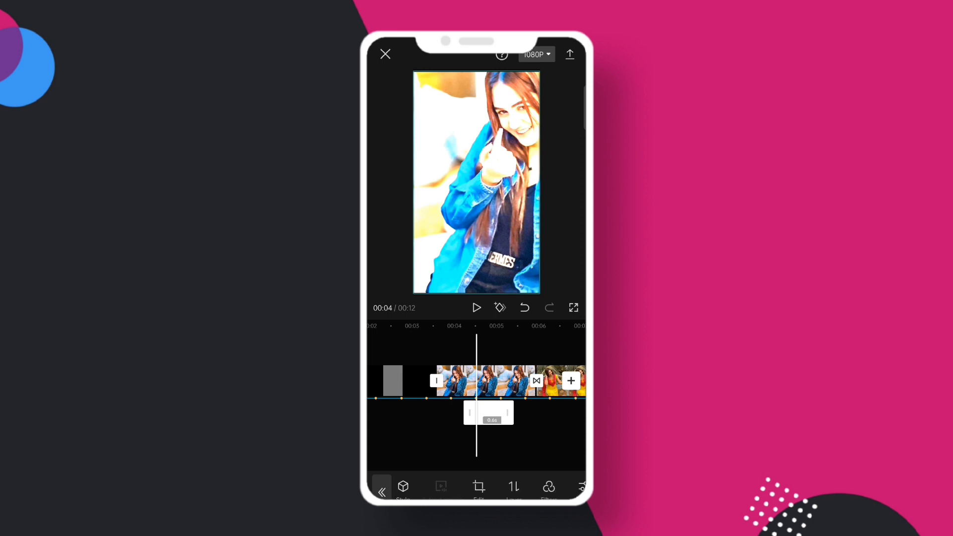
left_click_drag(563, 486, 380, 488)
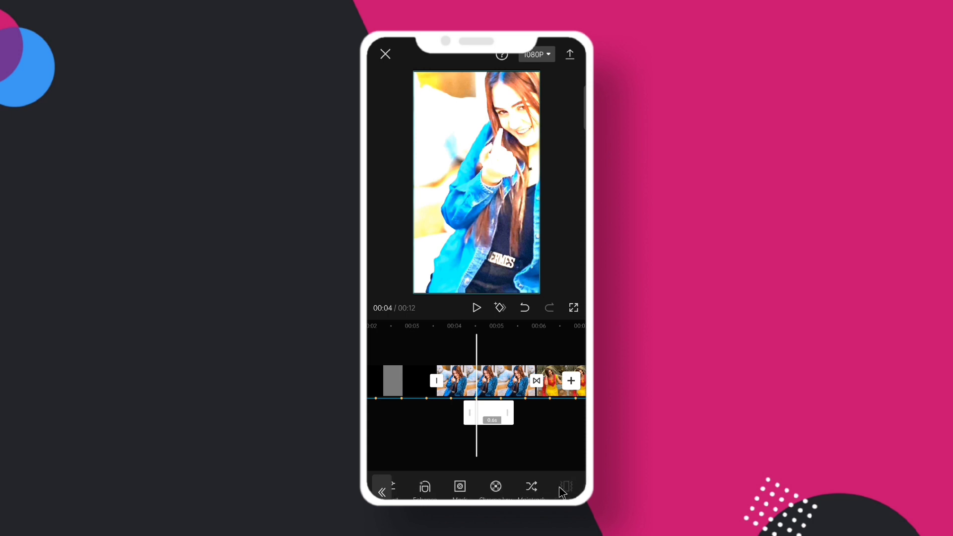
left_click_drag(561, 492, 397, 494)
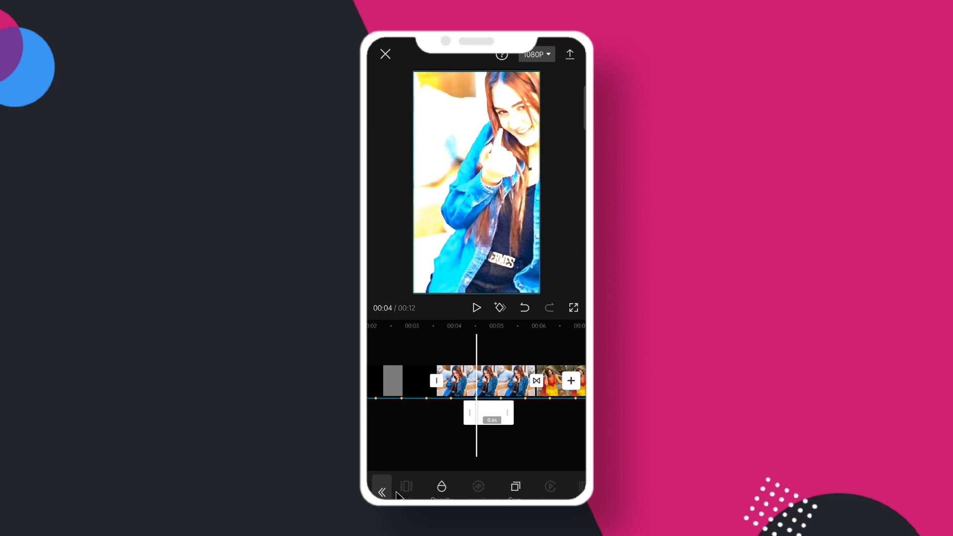
left_click(516, 491)
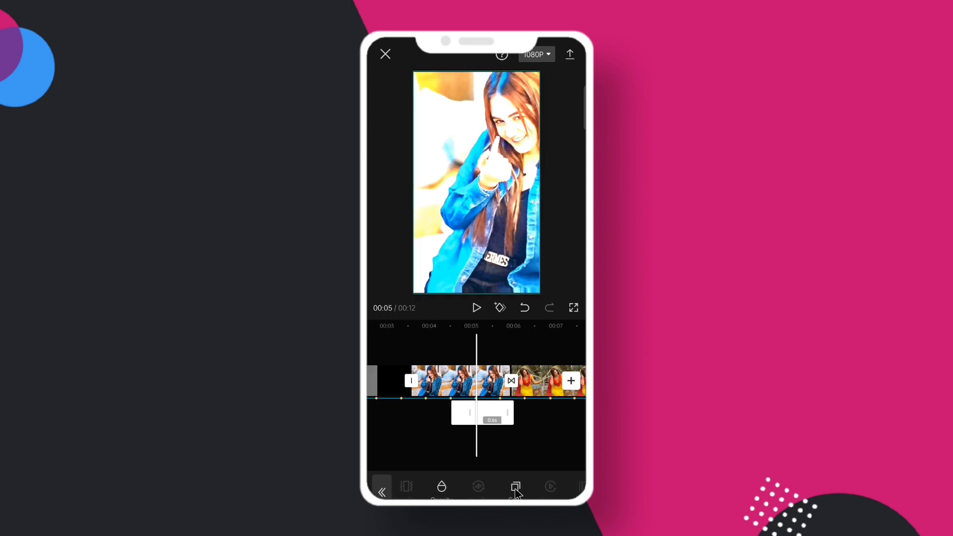
left_click(511, 438)
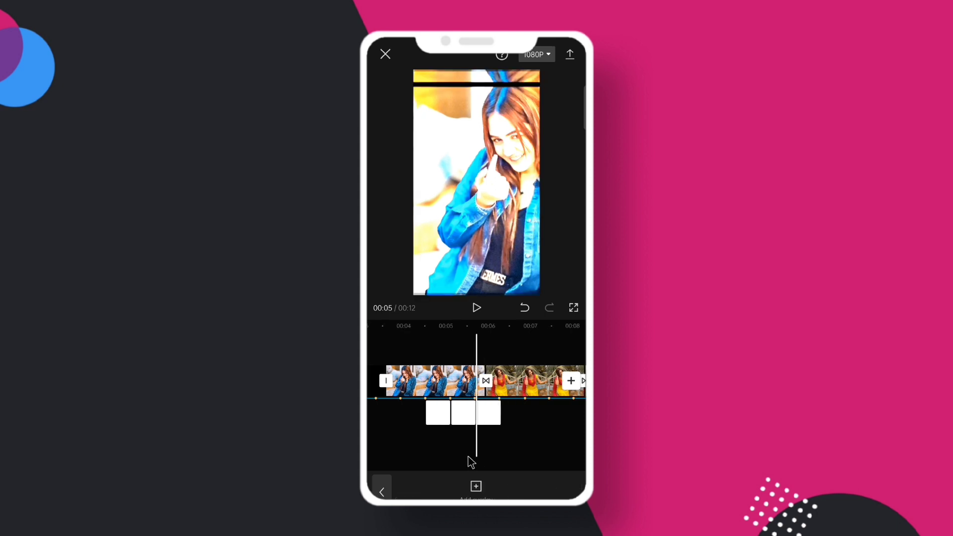
left_click_drag(469, 458, 543, 454)
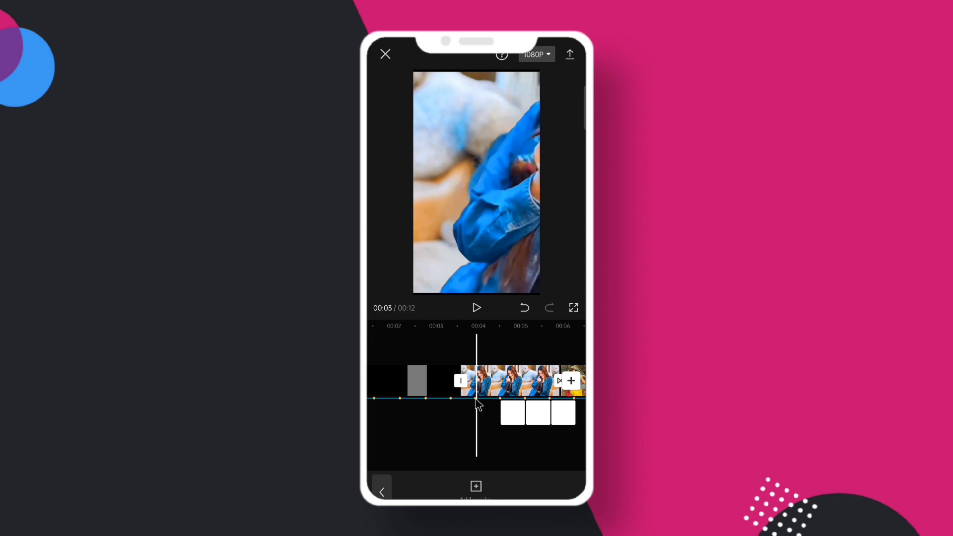
left_click_drag(476, 407, 427, 403)
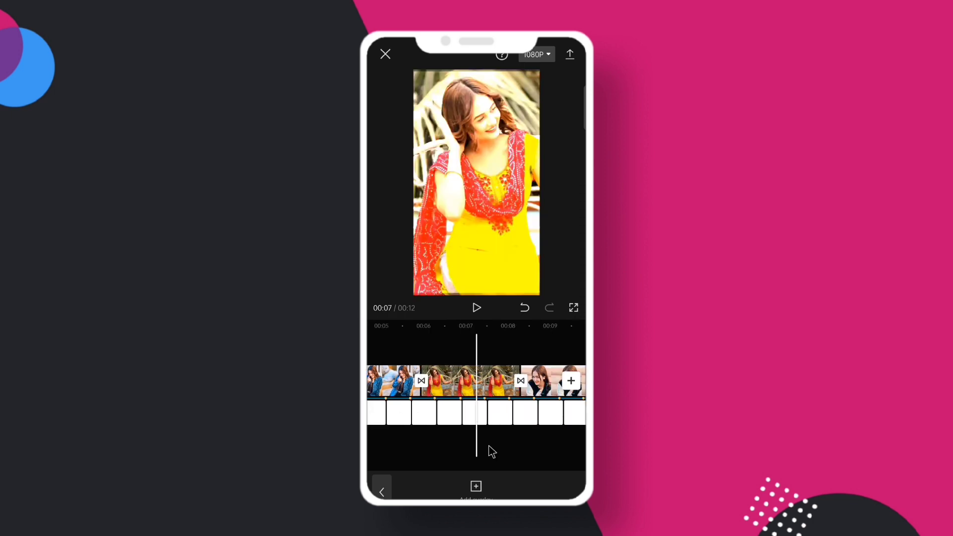
- Delete the white overlay copy that ends just before 00:07 over the red and yellow dress clip
left_click_drag(535, 452, 503, 452)
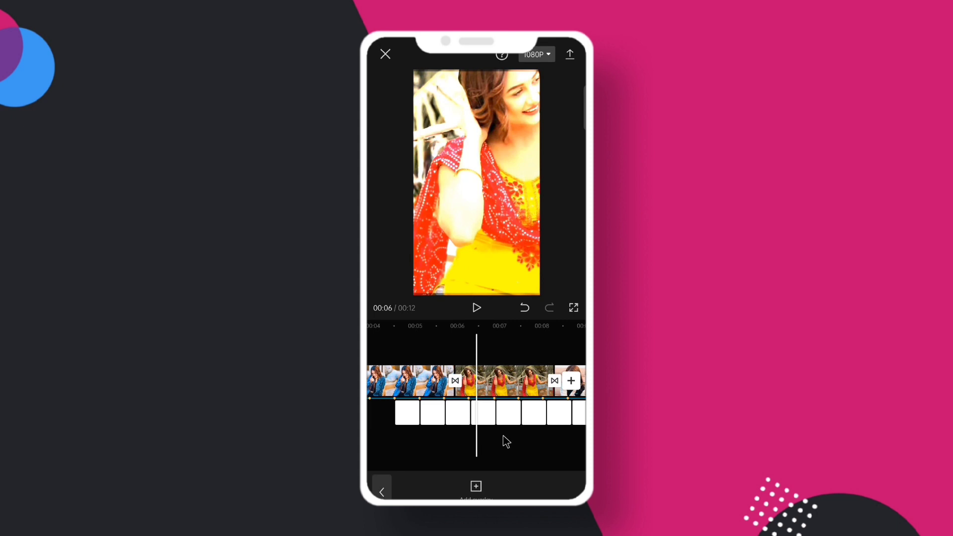
left_click_drag(505, 440, 469, 418)
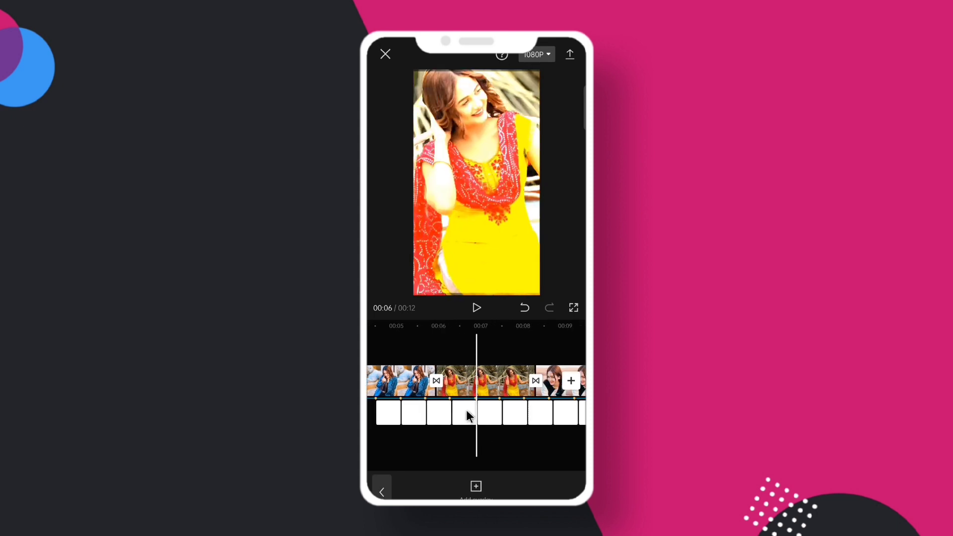
left_click(467, 415)
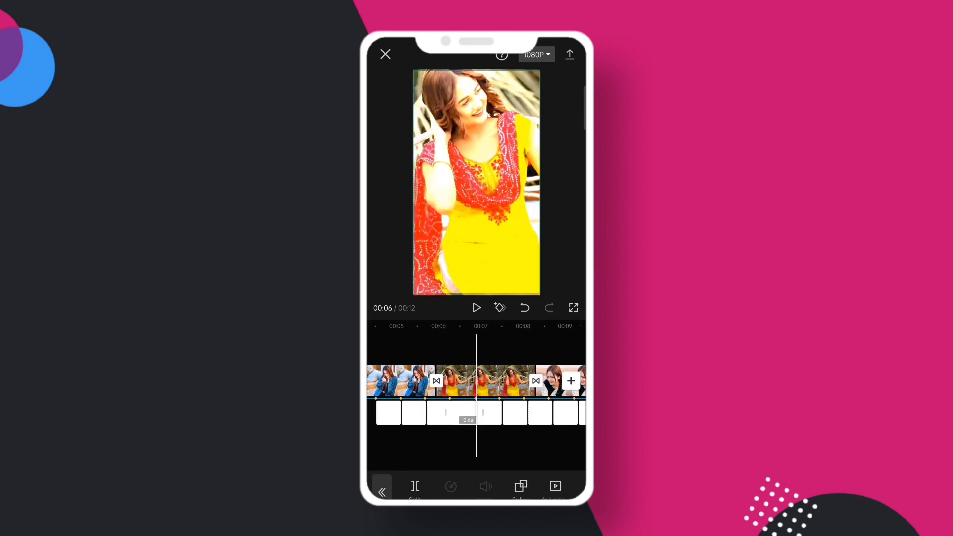
left_click(588, 488)
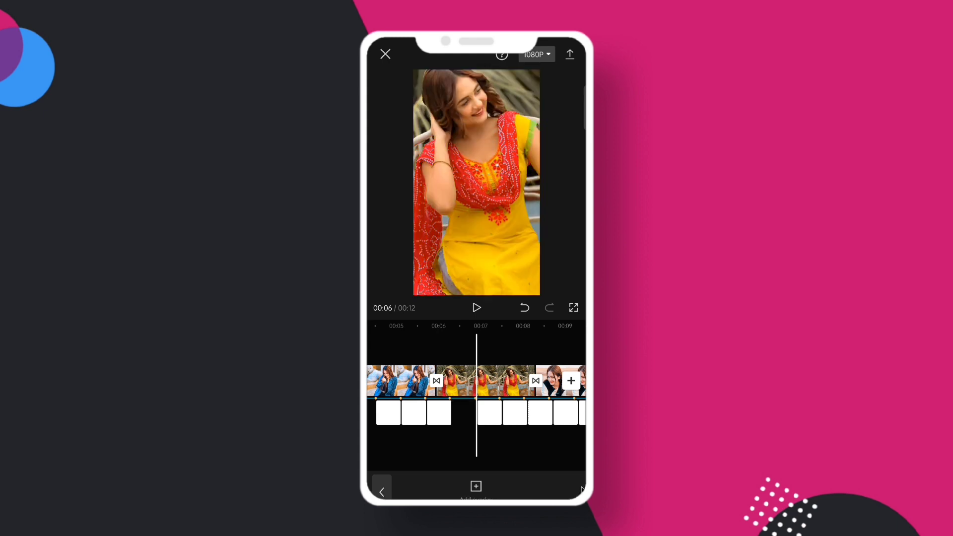
- Delete the white overlay copy over the start of the black vest clip, just before 00:09
left_click_drag(569, 439, 495, 411)
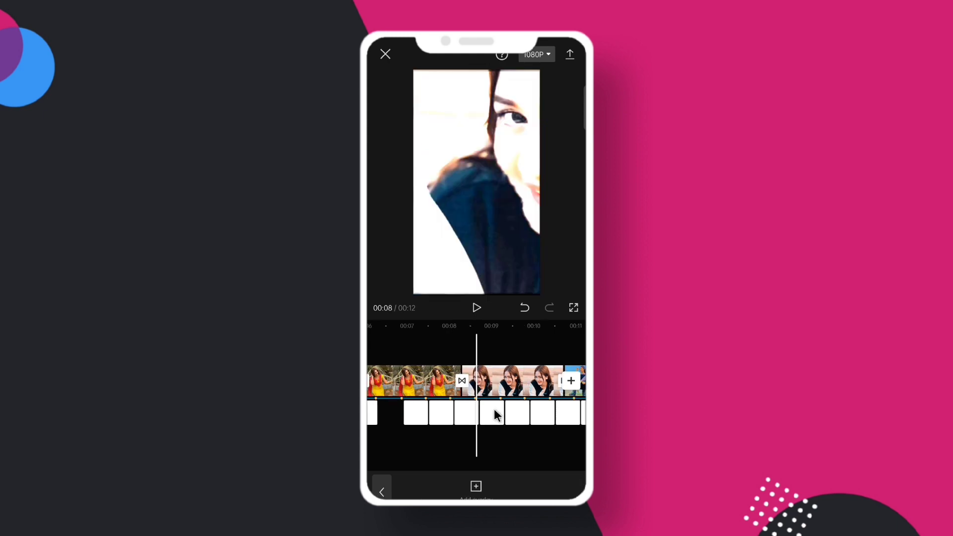
left_click(496, 412)
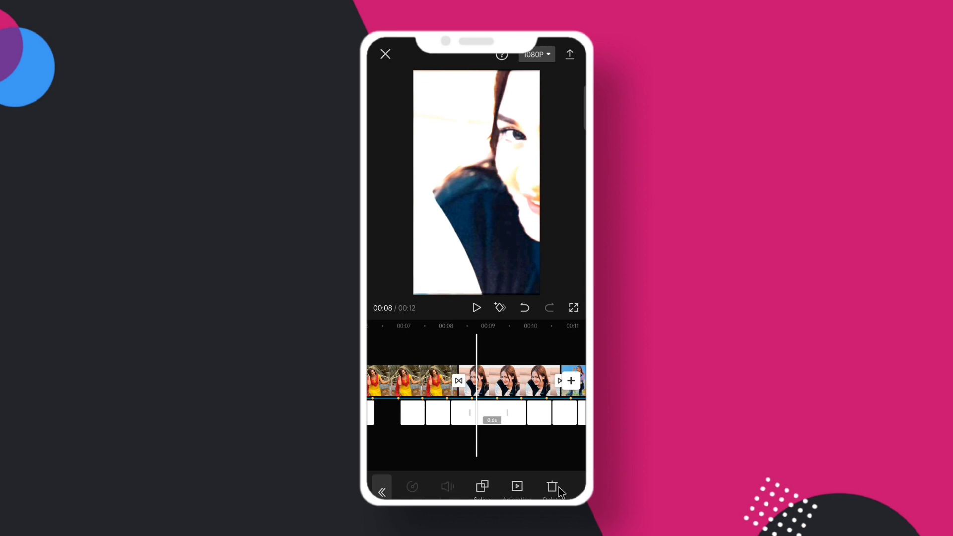
left_click(560, 492)
- Delete the white overlay copy near 00:11 over the start of the blue overalls clip
left_click_drag(544, 467, 487, 454)
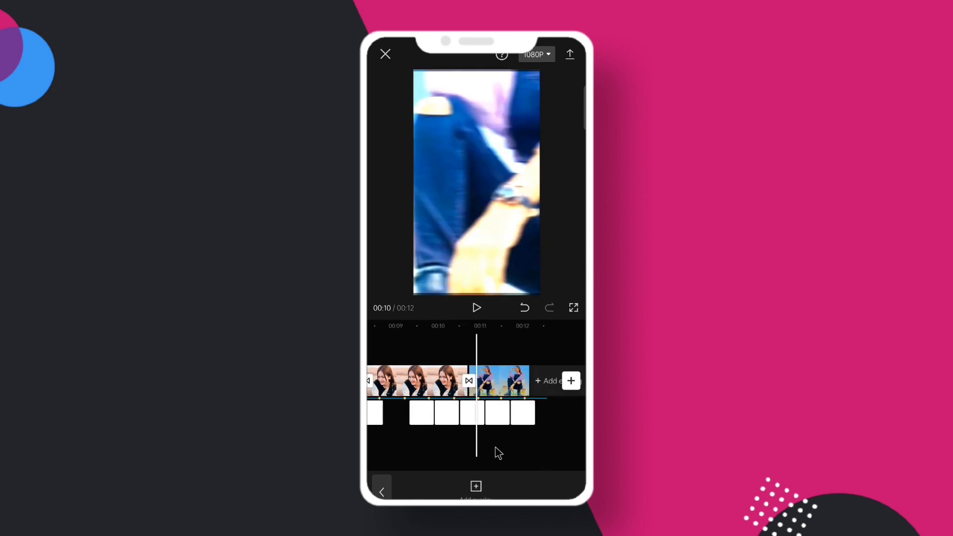
left_click(497, 417)
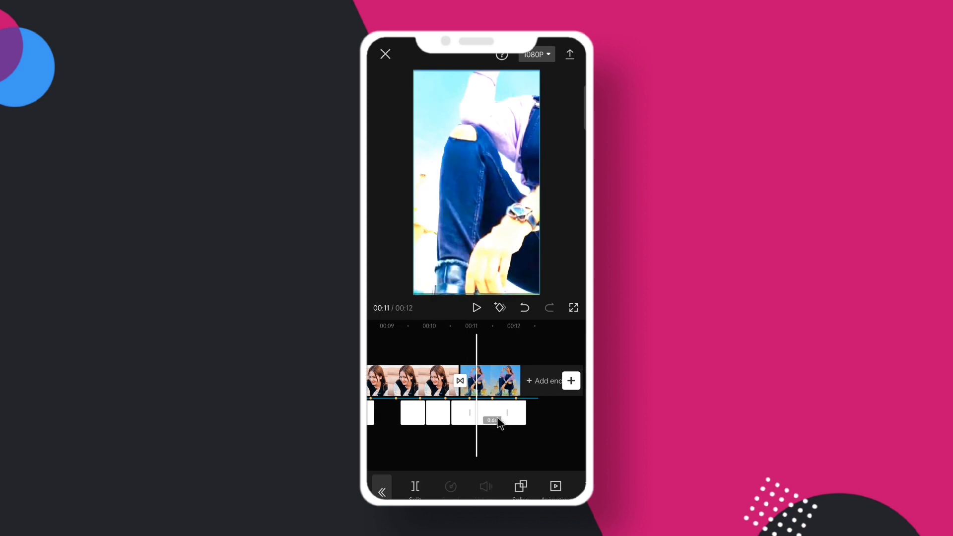
left_click_drag(555, 493, 512, 493)
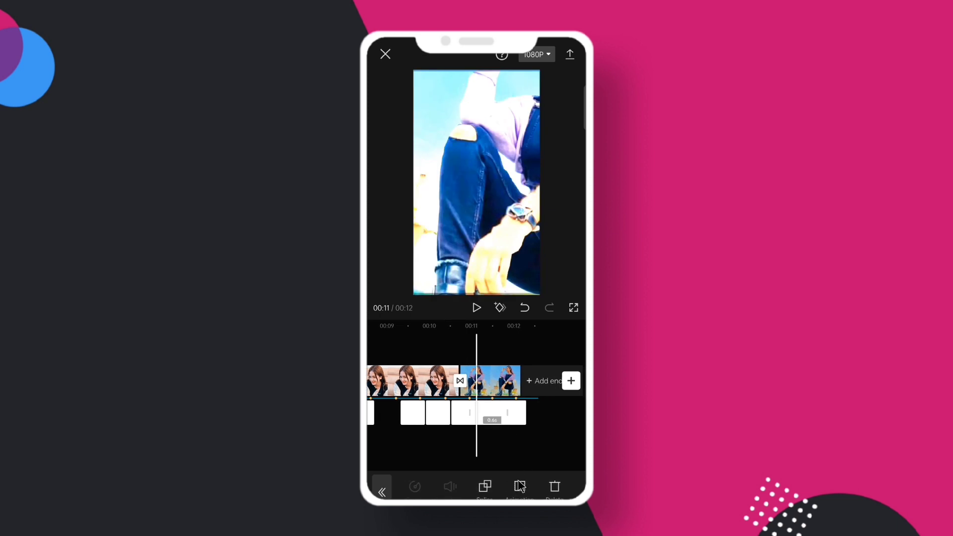
left_click(567, 492)
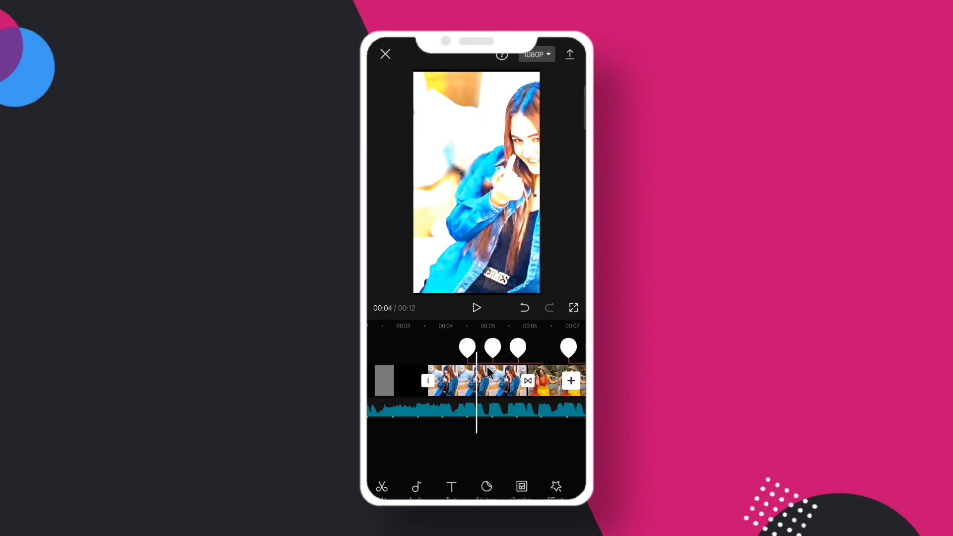
- Apply the Fade Out exit animation to the first white overlay over the denim jacket clip
left_click(468, 349)
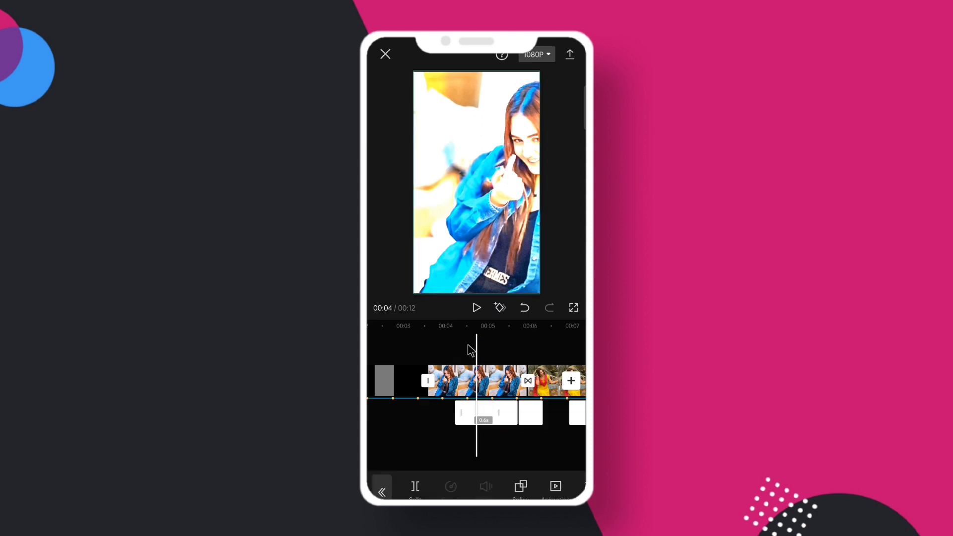
left_click(558, 495)
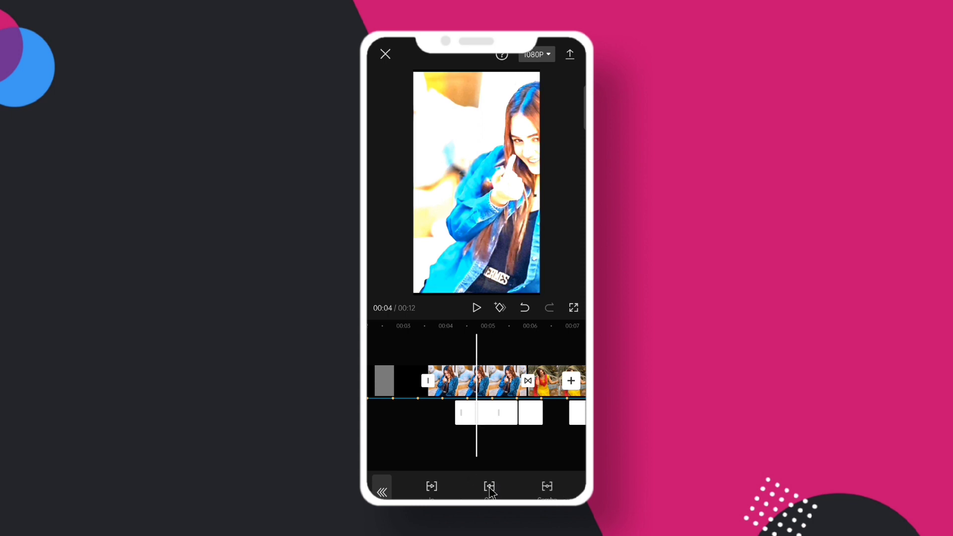
left_click(490, 488)
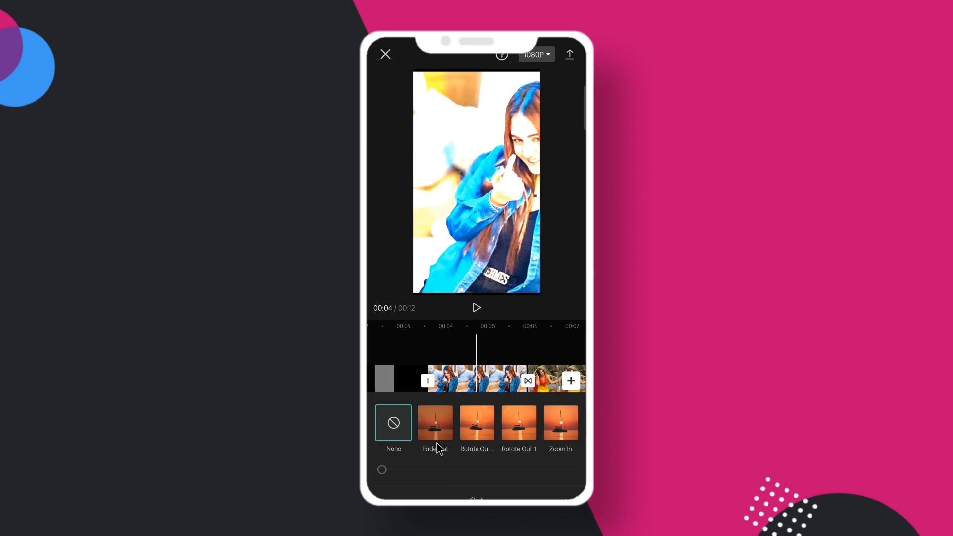
left_click(433, 423)
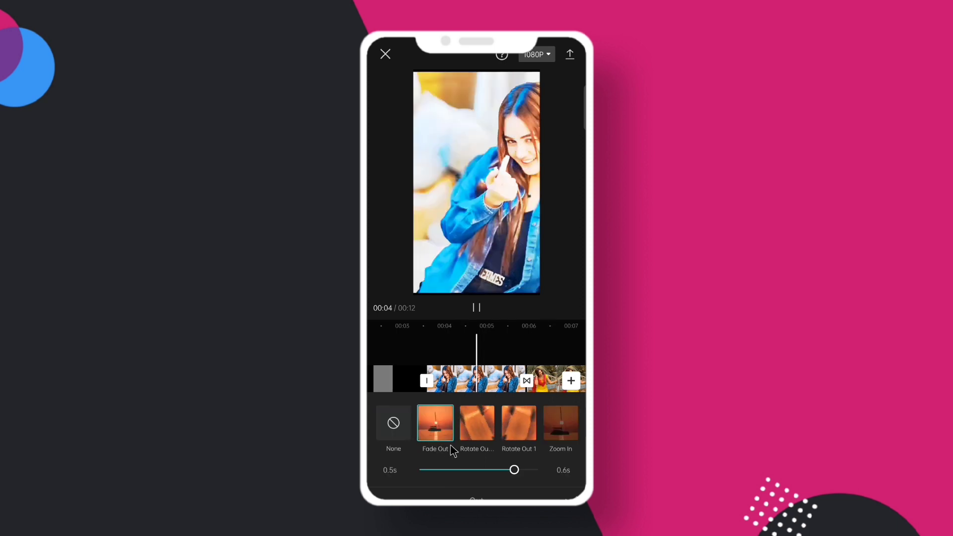
left_click(570, 501)
- Apply the Fade Out exit animation to each of the remaining white overlay copies through the end of the timeline
left_click_drag(468, 439, 441, 440)
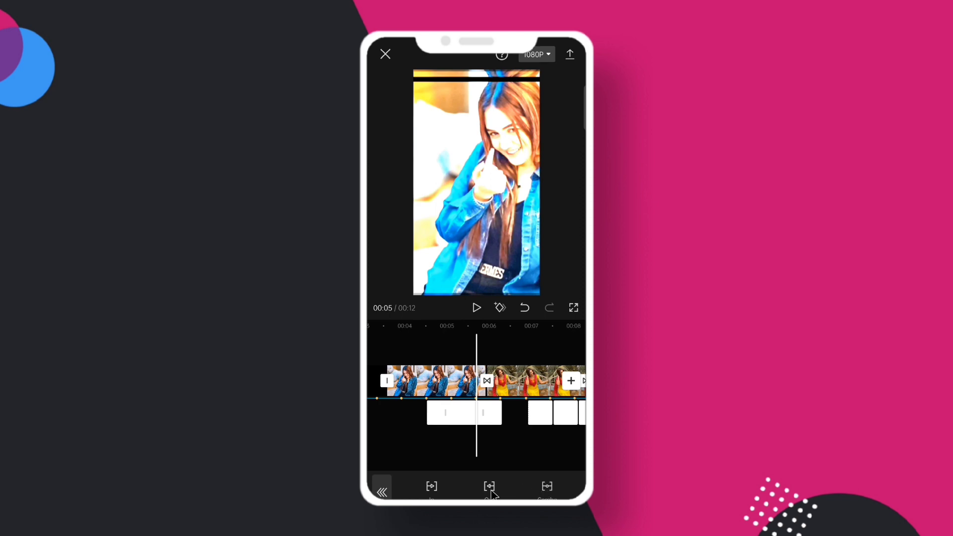
left_click(492, 491)
left_click(435, 424)
left_click(435, 425)
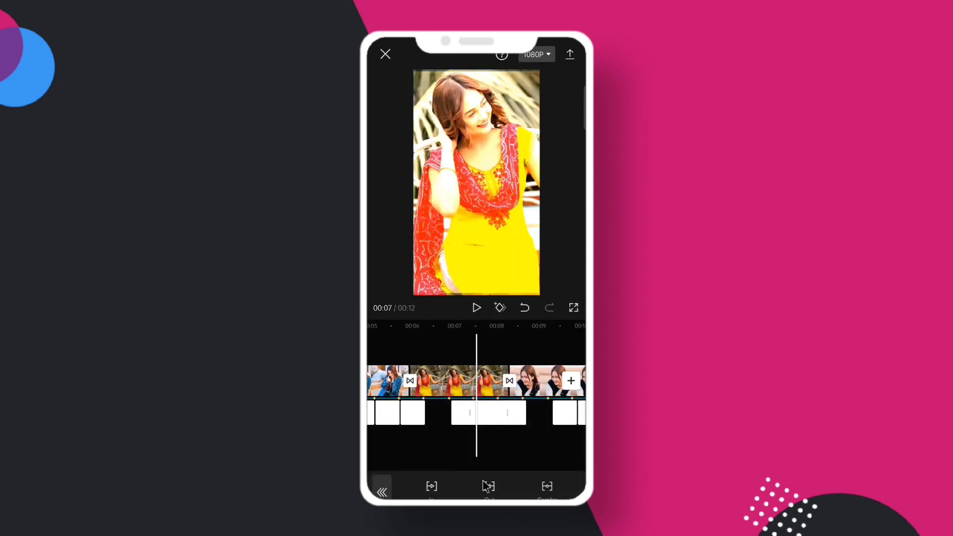
left_click(487, 488)
left_click(437, 427)
left_click(489, 488)
left_click(439, 429)
left_click(488, 488)
left_click(438, 426)
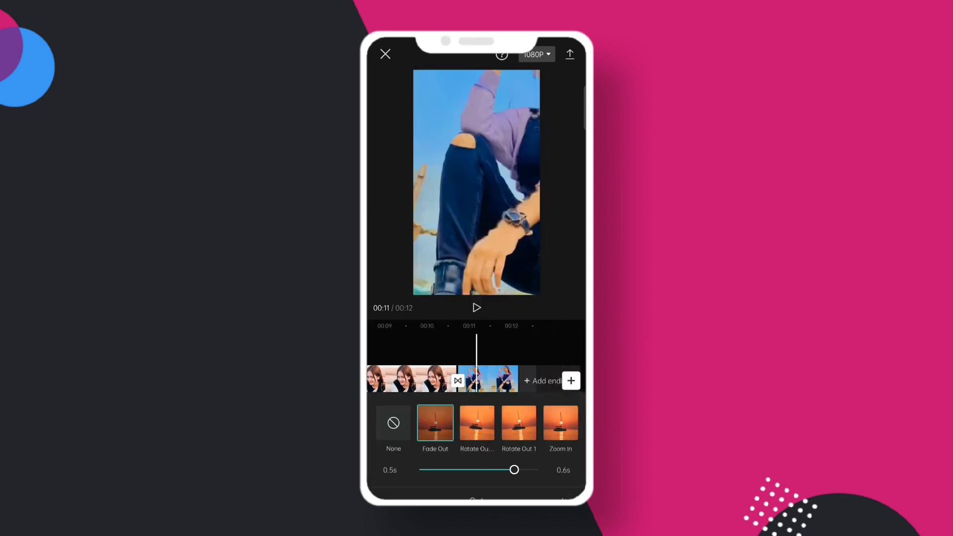
left_click(487, 483)
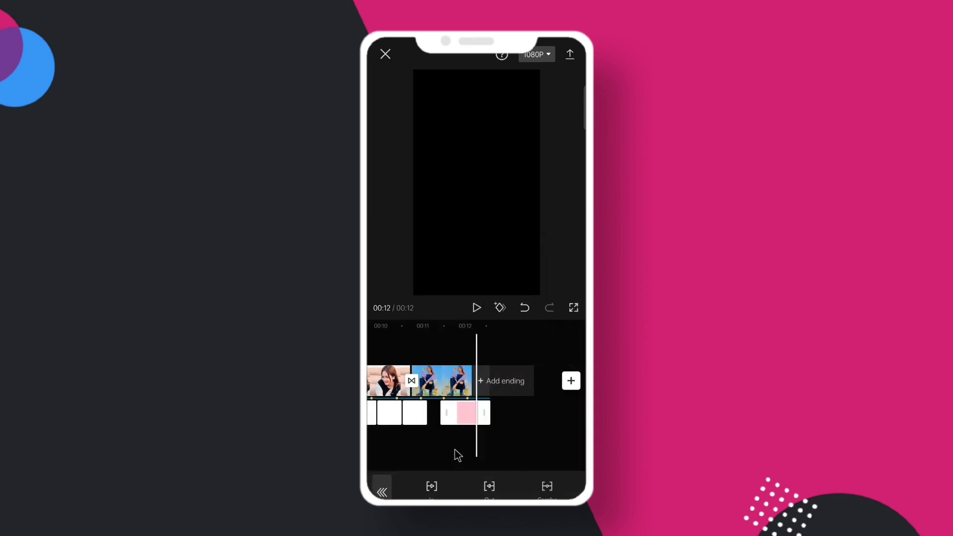
- Export the finished video at 1080P
left_click_drag(458, 455, 539, 470)
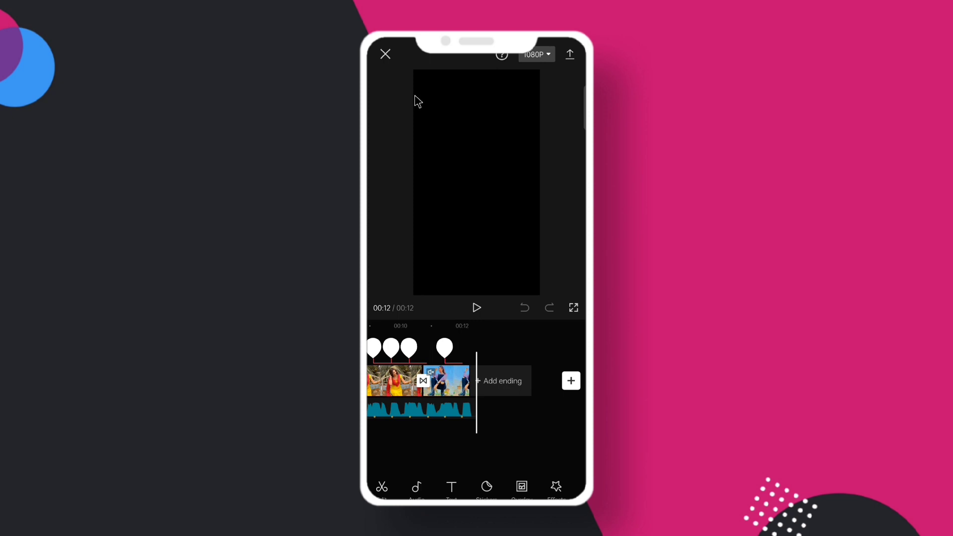
left_click(572, 54)
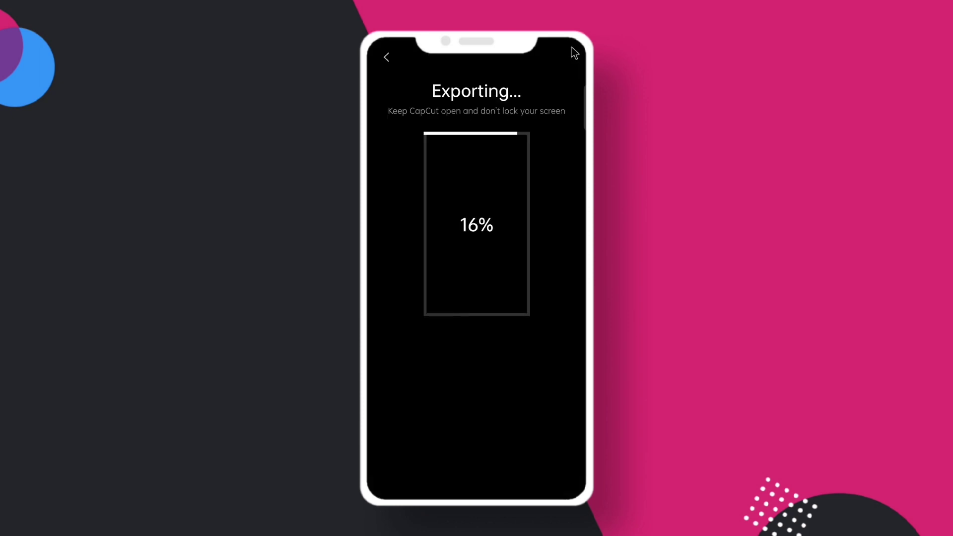